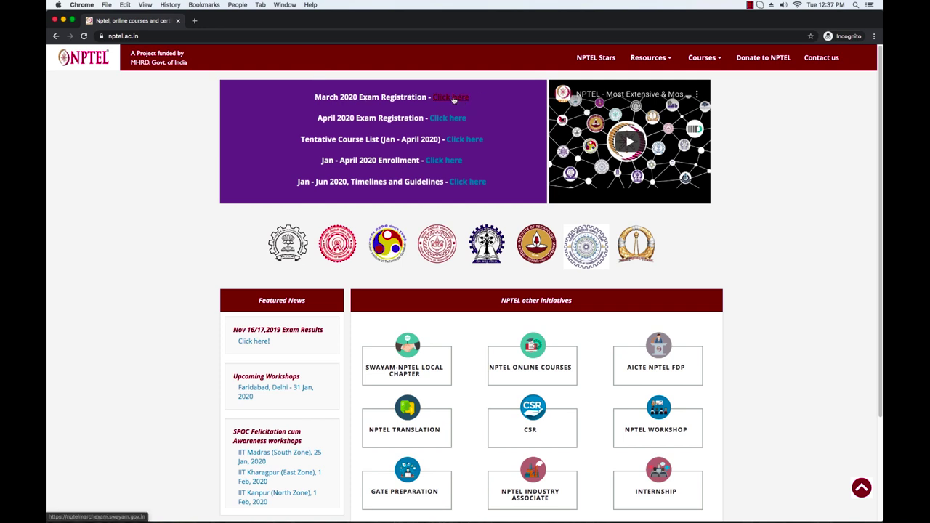
# Step: Open the March 2020 Exam Registration page in a new tab and start its 'Login here' sign-in
pyautogui.click(452, 99)
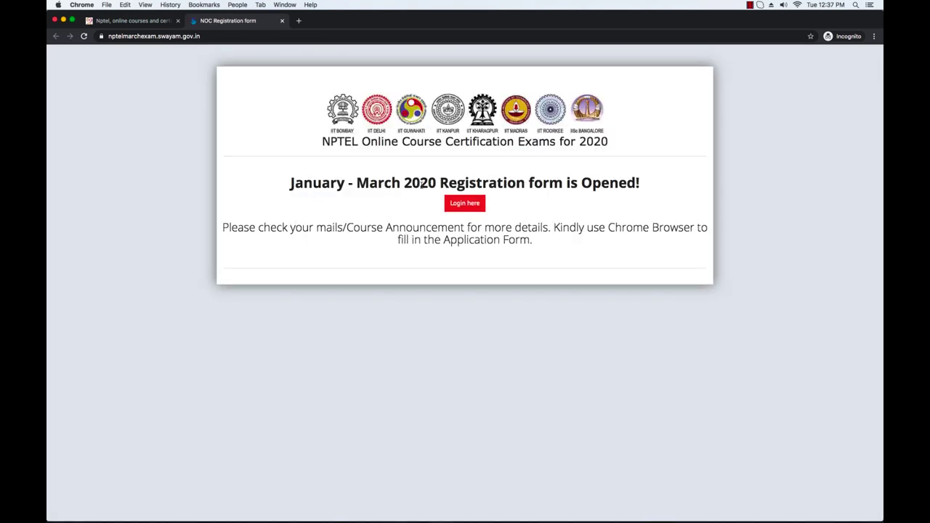
pyautogui.click(473, 207)
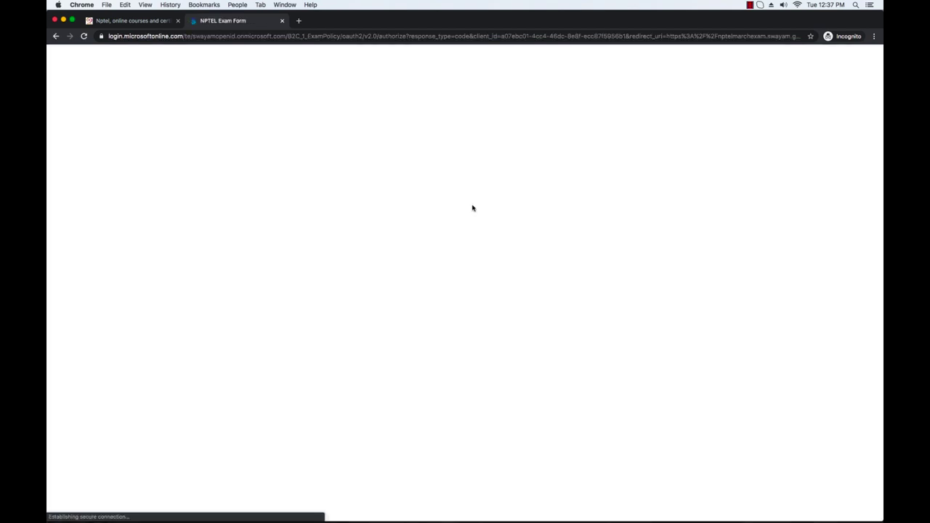
# Step: Sign in with Google using the pasted account e-mail and password
pyautogui.click(352, 196)
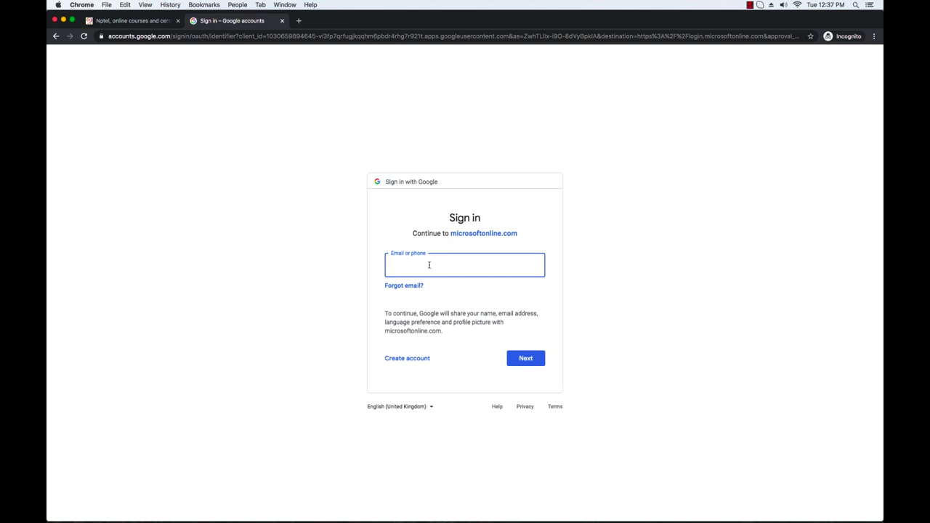
pyautogui.press('super+v')
pyautogui.press('Return')
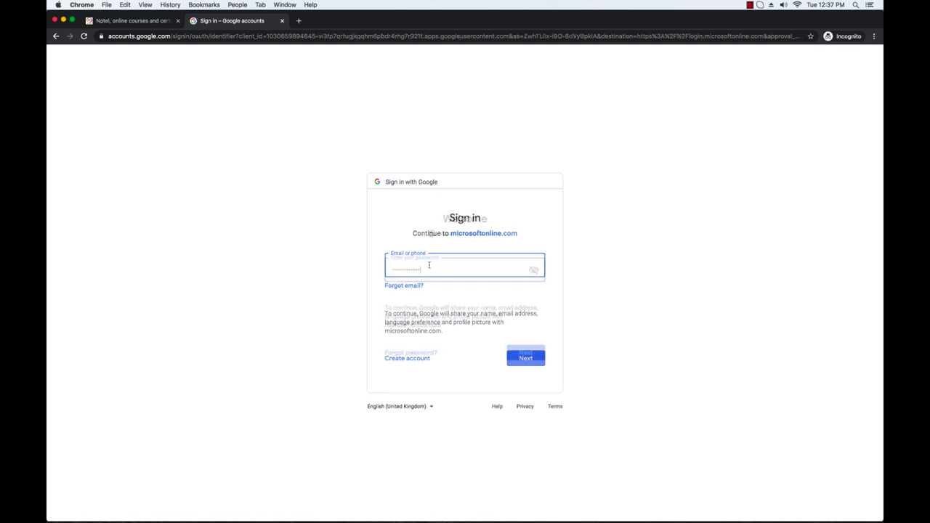
pyautogui.press('super+v')
pyautogui.press('Return')
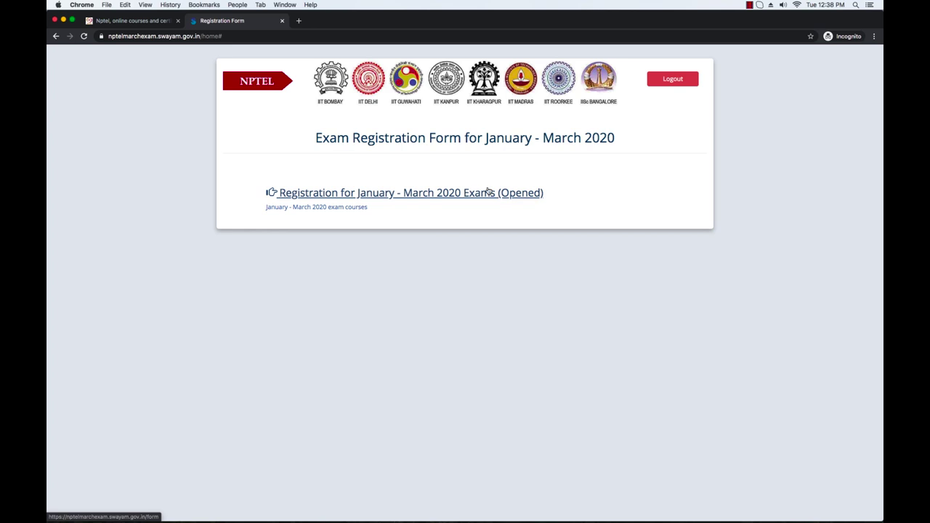
pyautogui.click(299, 208)
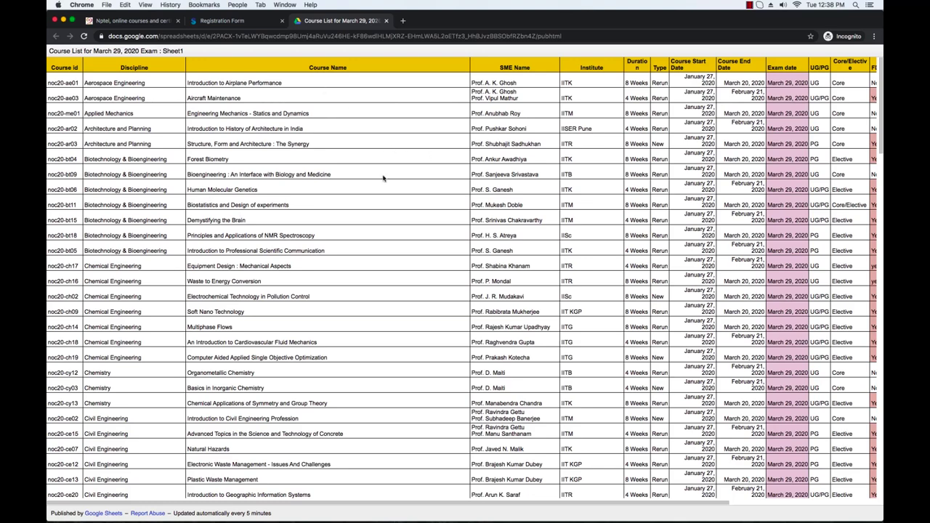
pyautogui.scroll(-1, 361, 225)
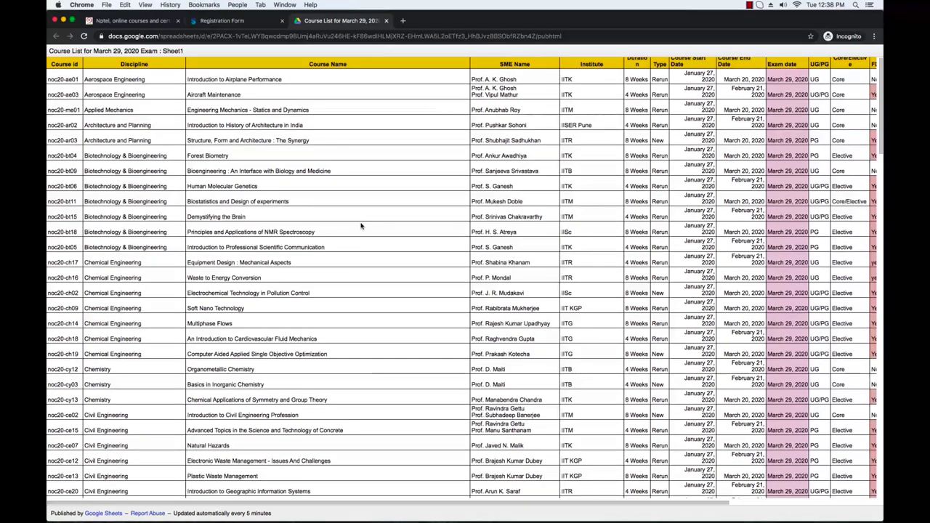
pyautogui.scroll(1, 376, 226)
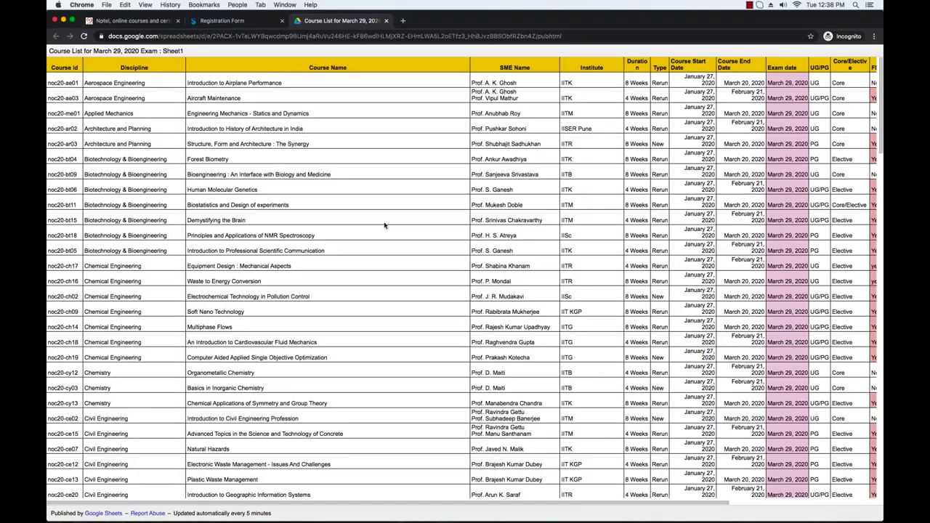
pyautogui.moveTo(878, 142); pyautogui.dragTo(494, 87)
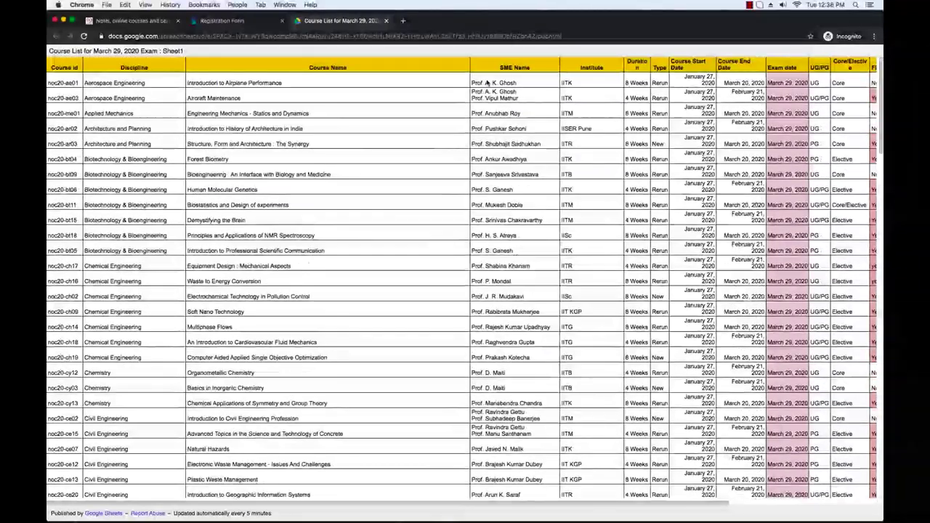
pyautogui.click(386, 20)
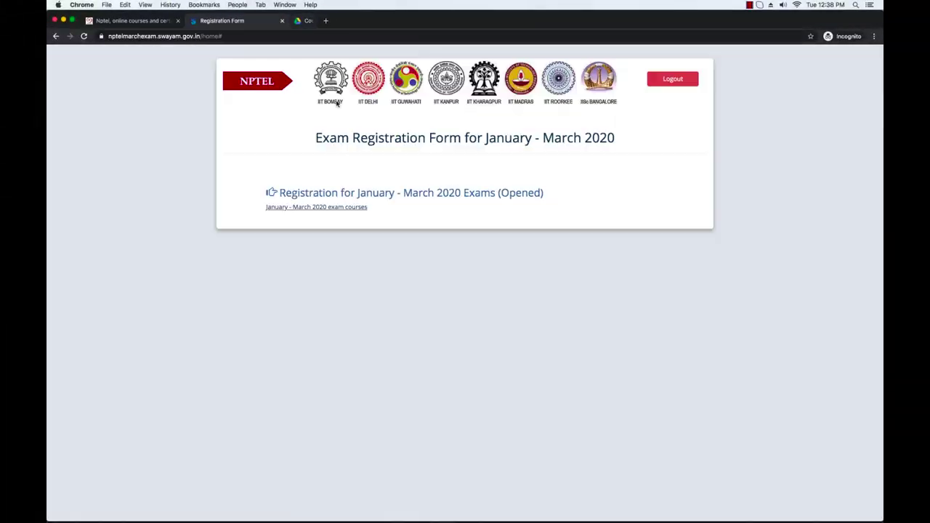
# Step: Open the January–March 2020 registration form, skim it, and open the Timelines & Guidelines document
pyautogui.click(407, 195)
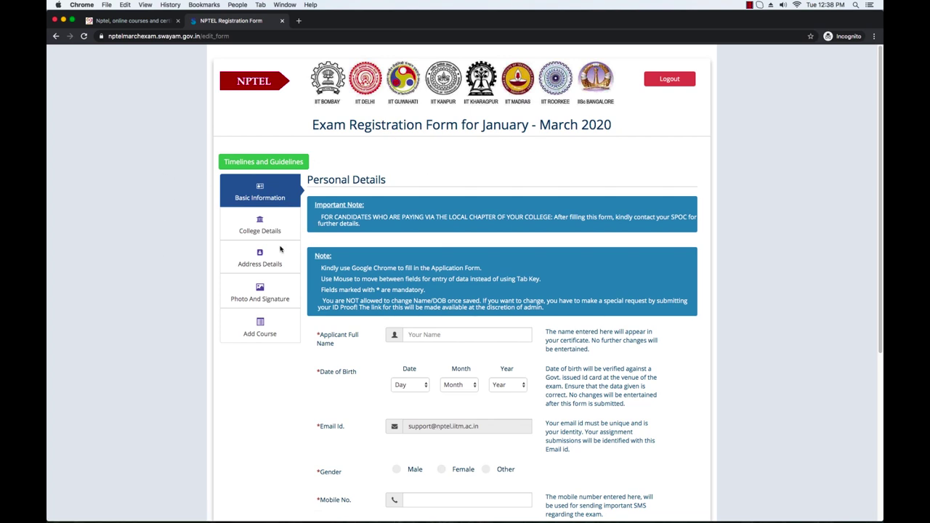
pyautogui.scroll(-1, 192, 274)
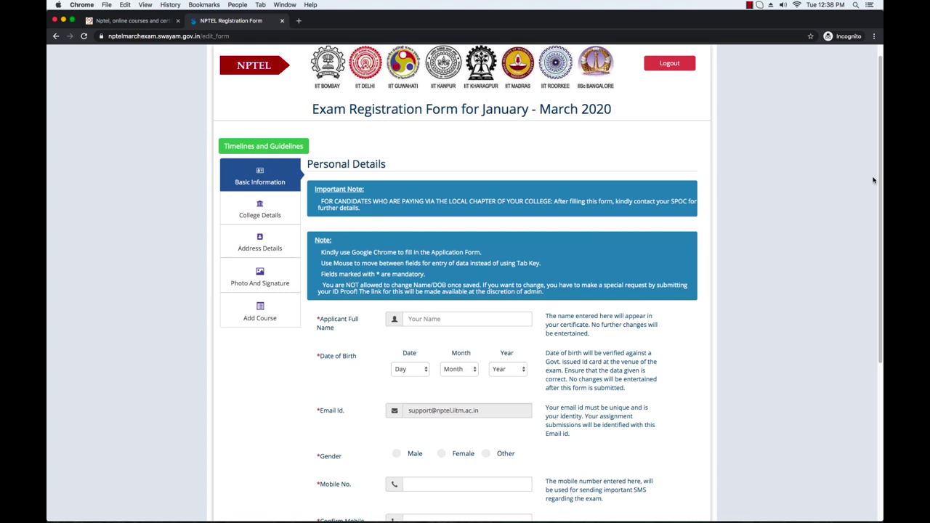
pyautogui.moveTo(878, 181); pyautogui.dragTo(878, 279)
pyautogui.scroll(6, 877, 280)
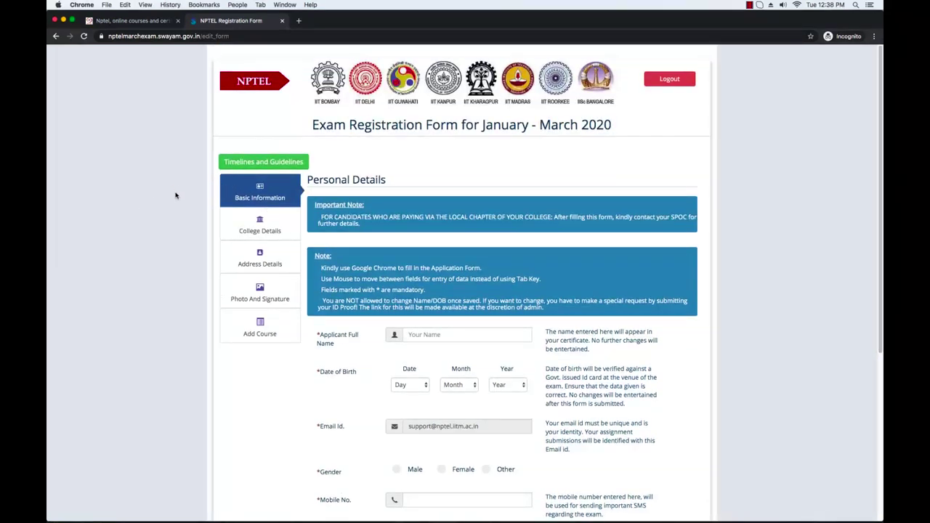
pyautogui.click(256, 163)
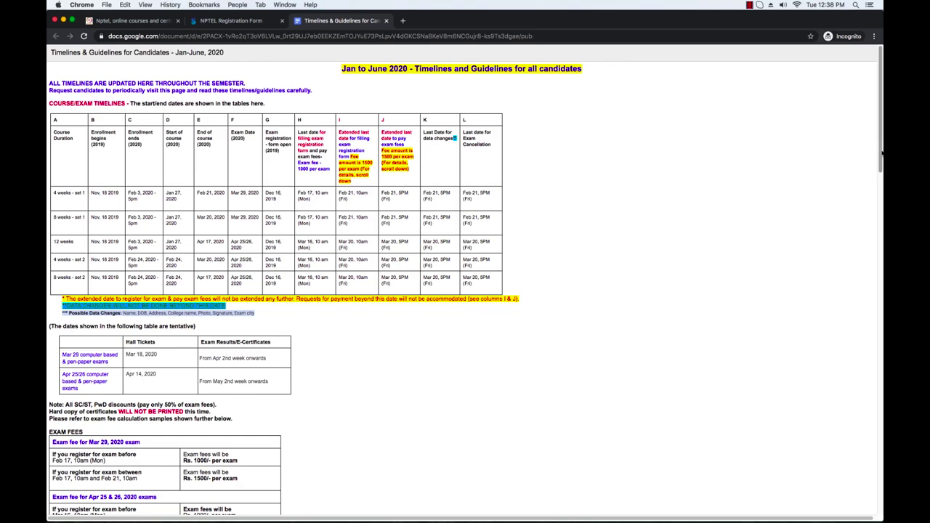
pyautogui.moveTo(881, 153)
pyautogui.mouseDown()
pyautogui.moveTo(881, 297)
pyautogui.moveTo(881, 152)
pyautogui.moveTo(879, 163)
pyautogui.mouseUp()
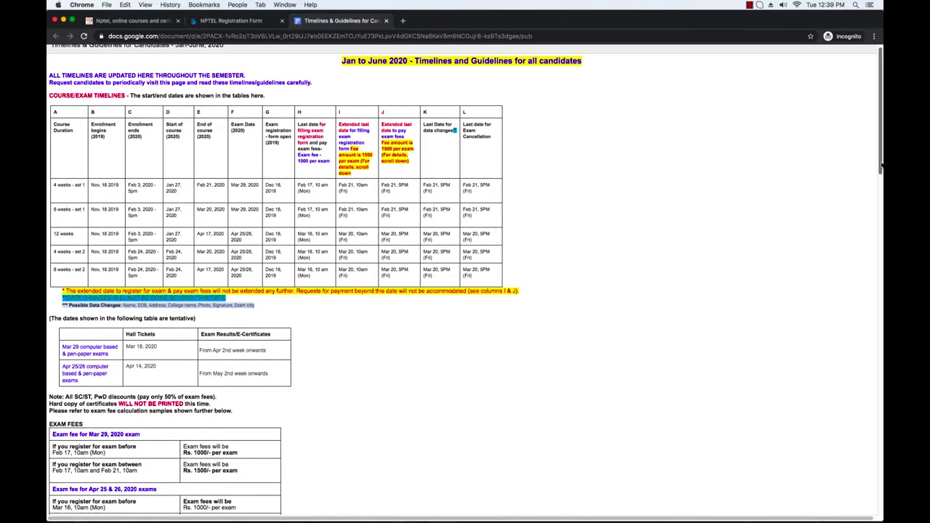
pyautogui.moveTo(881, 165); pyautogui.dragTo(881, 426)
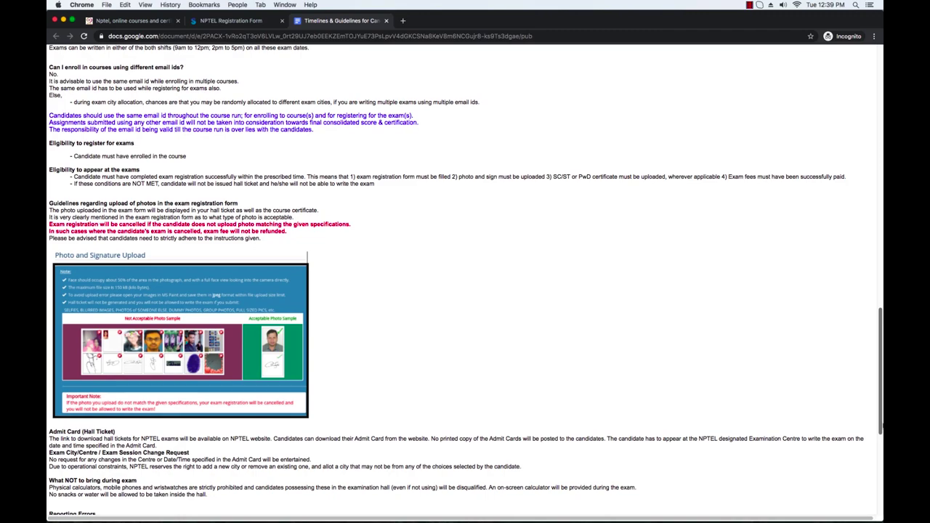
pyautogui.scroll(15, 881, 427)
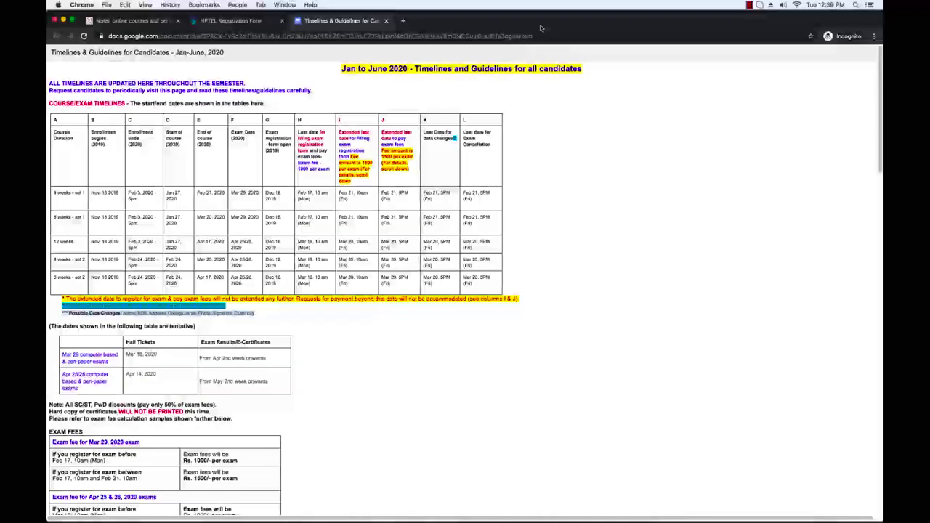
pyautogui.click(386, 20)
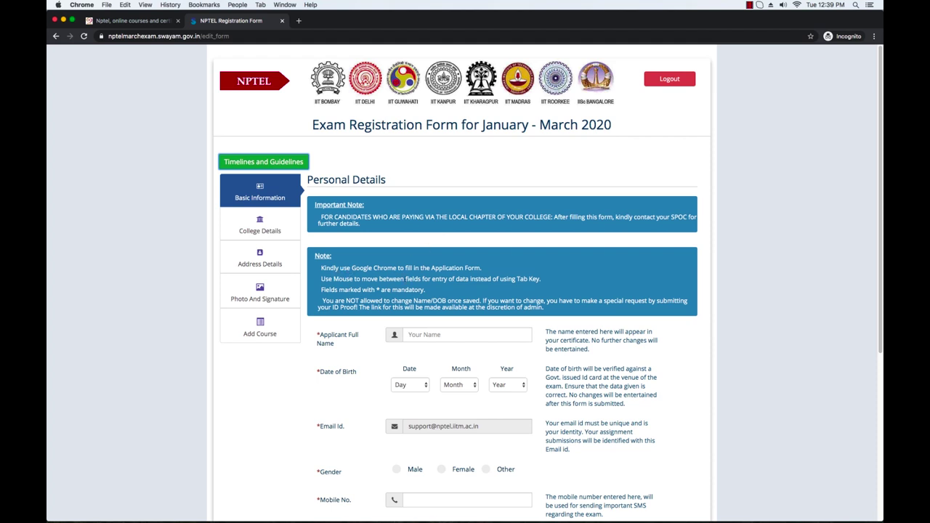
# Step: Enter the applicant's full name in the Applicant Full Name field
pyautogui.click(429, 335)
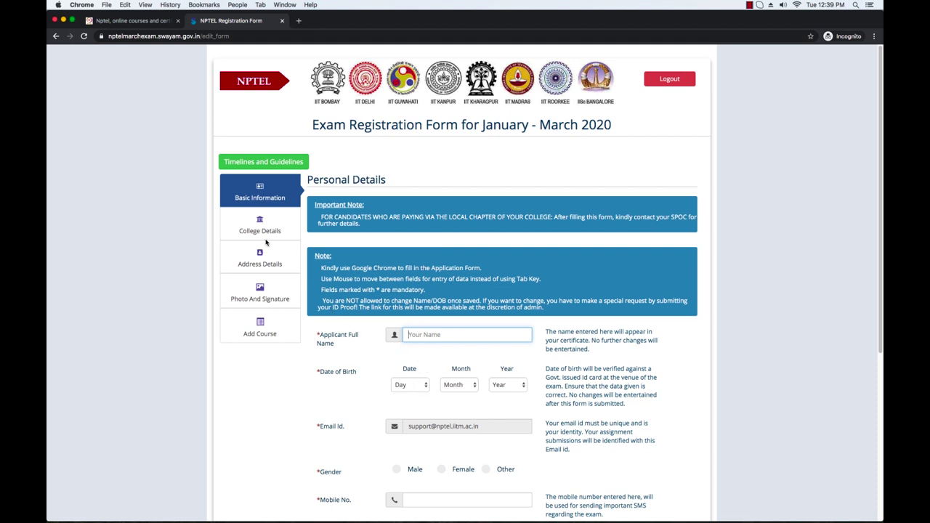
pyautogui.click(263, 192)
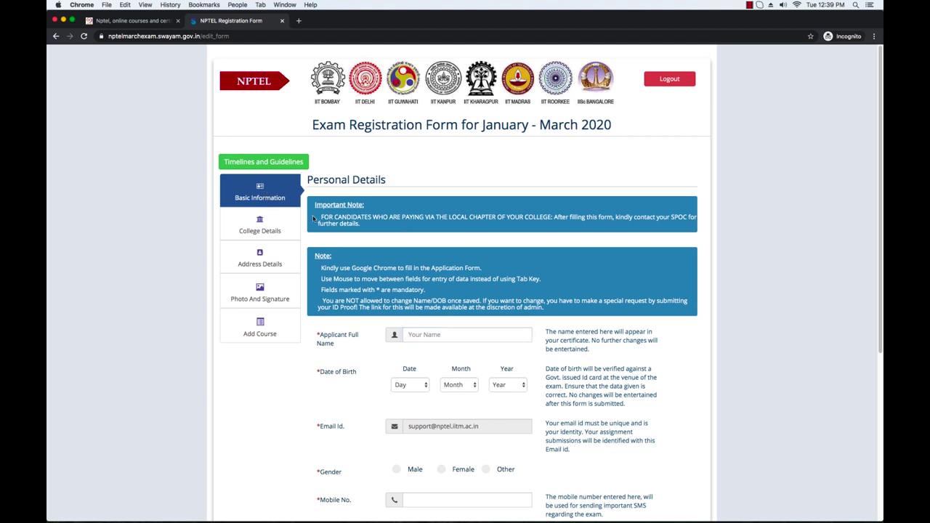
pyautogui.click(438, 335)
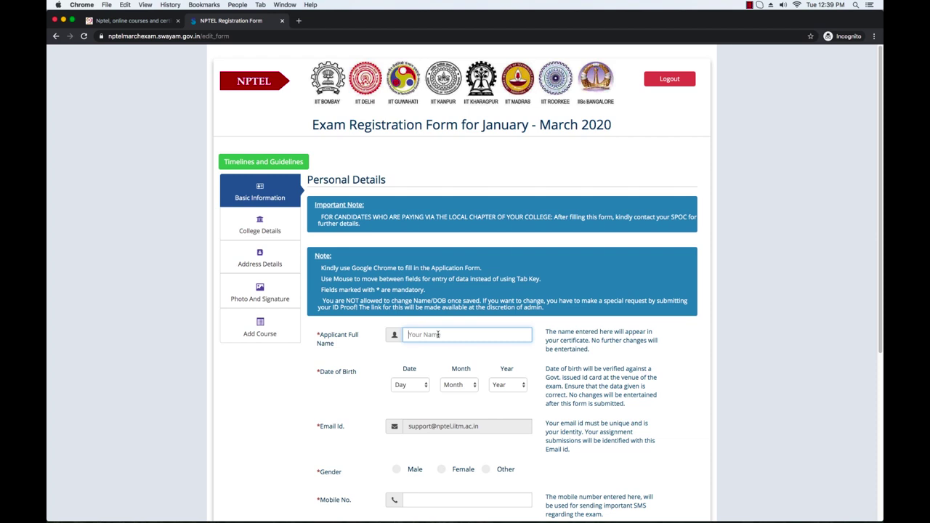
pyautogui.write('ragha')
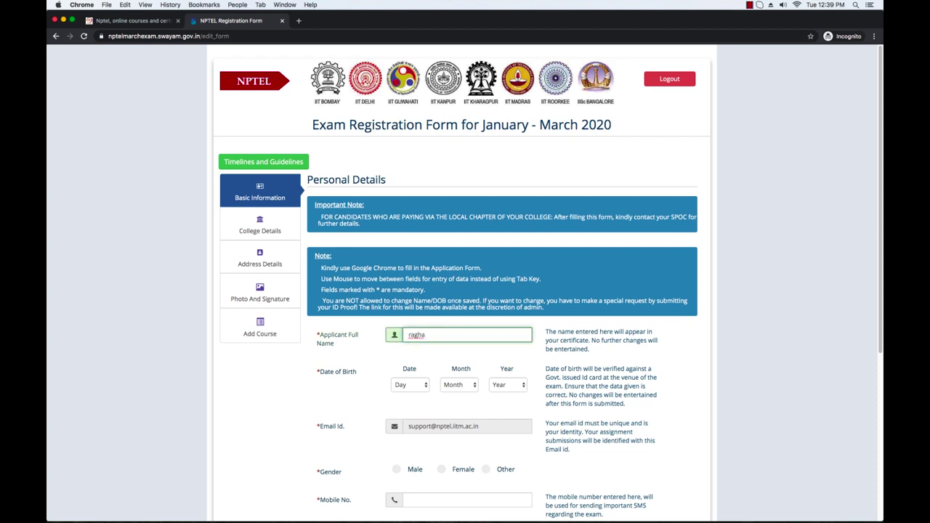
pyautogui.write('vendra')
pyautogui.click(425, 387)
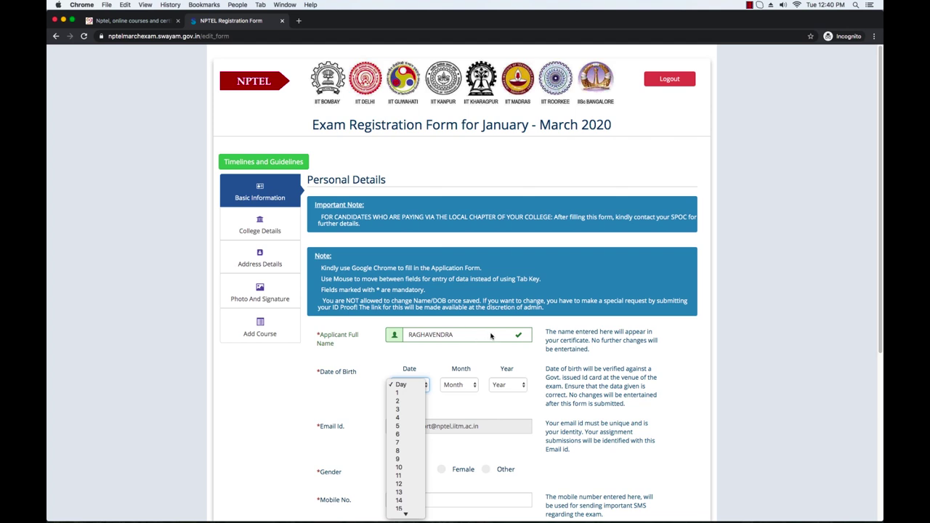
# Step: Set the date of birth to day 1, January, year 1991
pyautogui.click(518, 337)
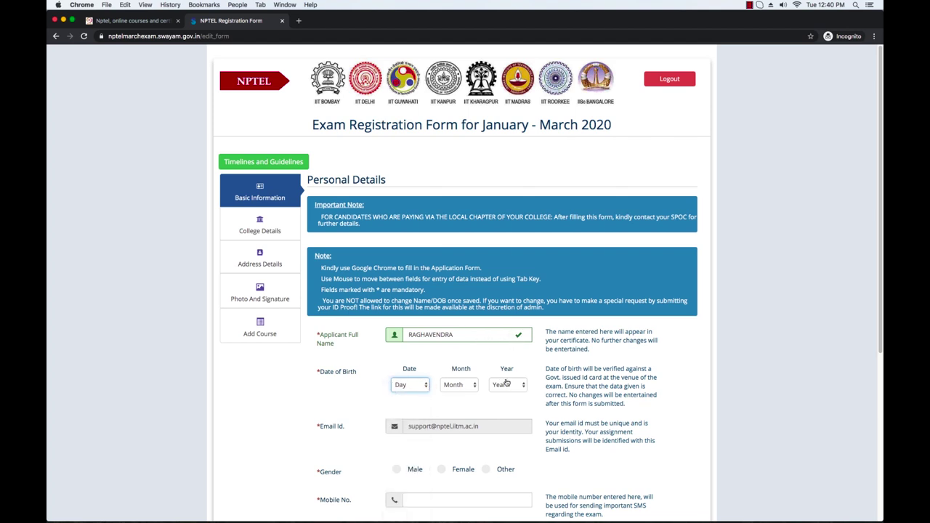
pyautogui.click(425, 387)
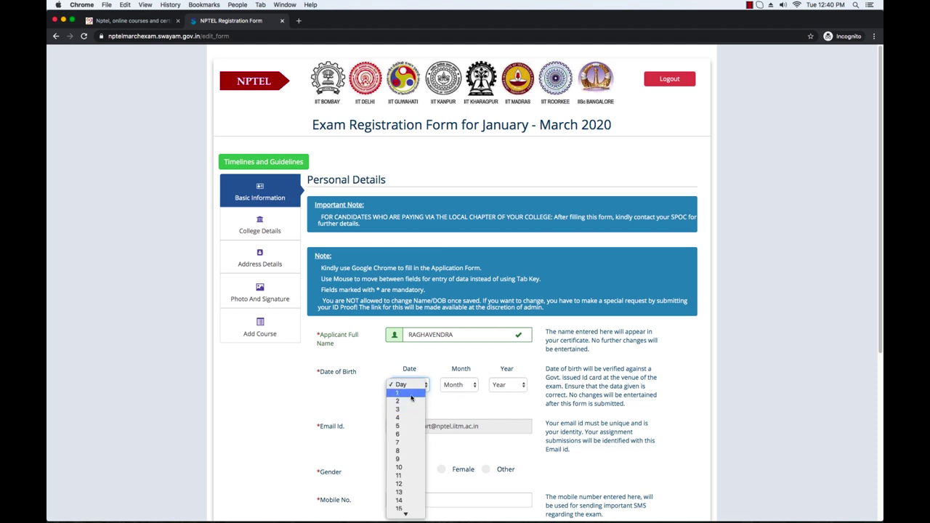
pyautogui.click(413, 393)
pyautogui.click(473, 386)
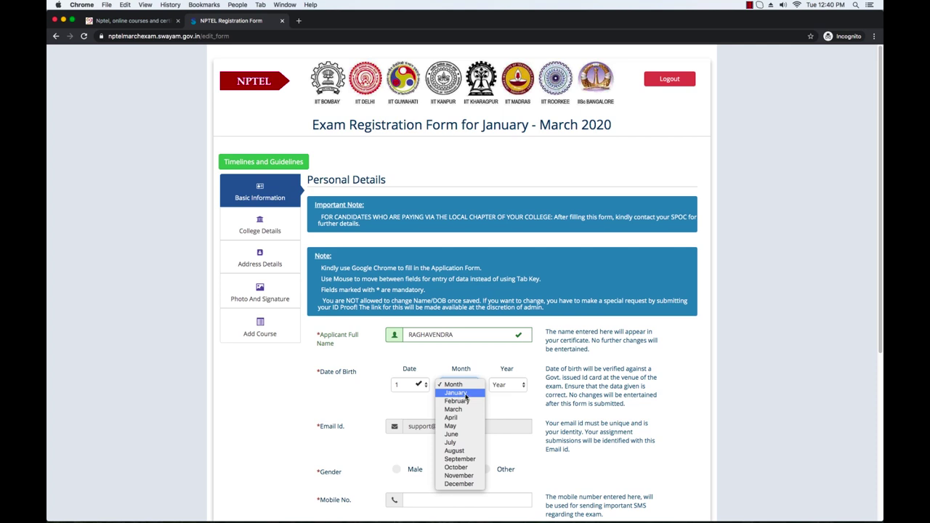
pyautogui.click(463, 394)
pyautogui.click(523, 387)
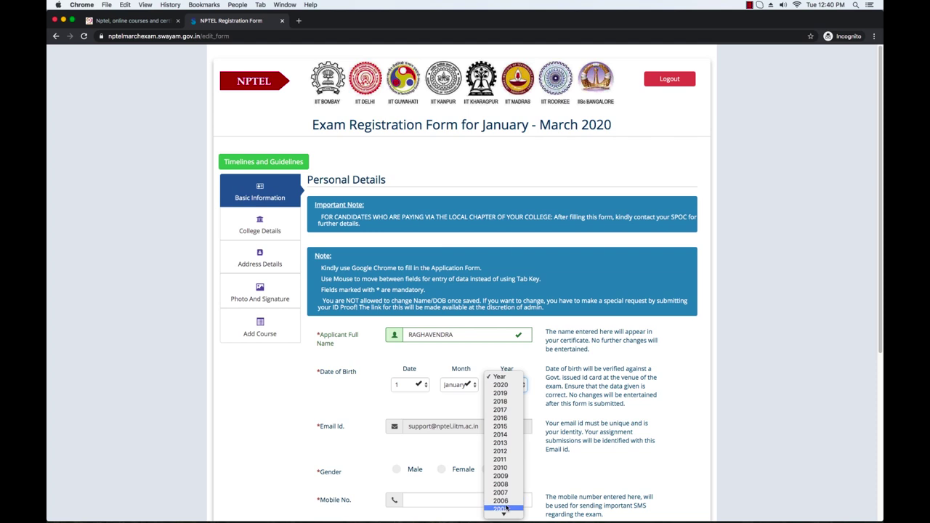
pyautogui.moveTo(505, 515)
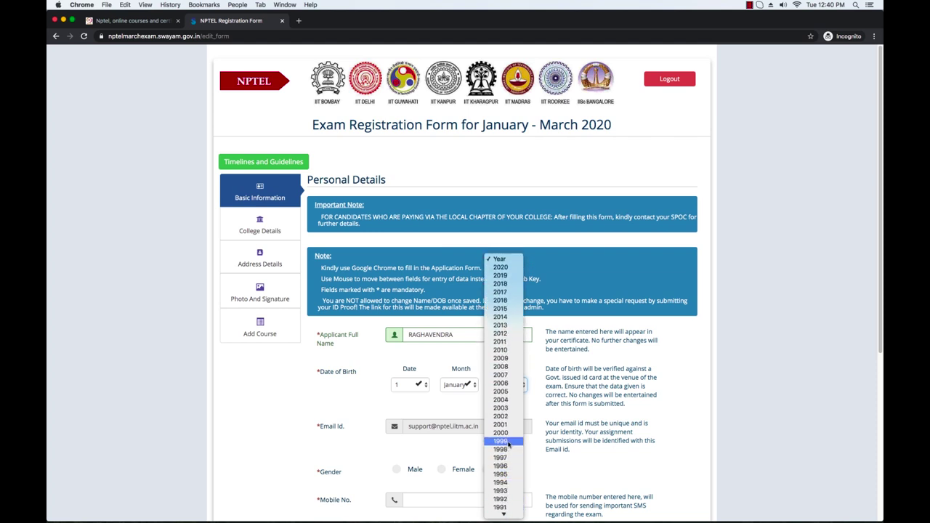
pyautogui.click(501, 507)
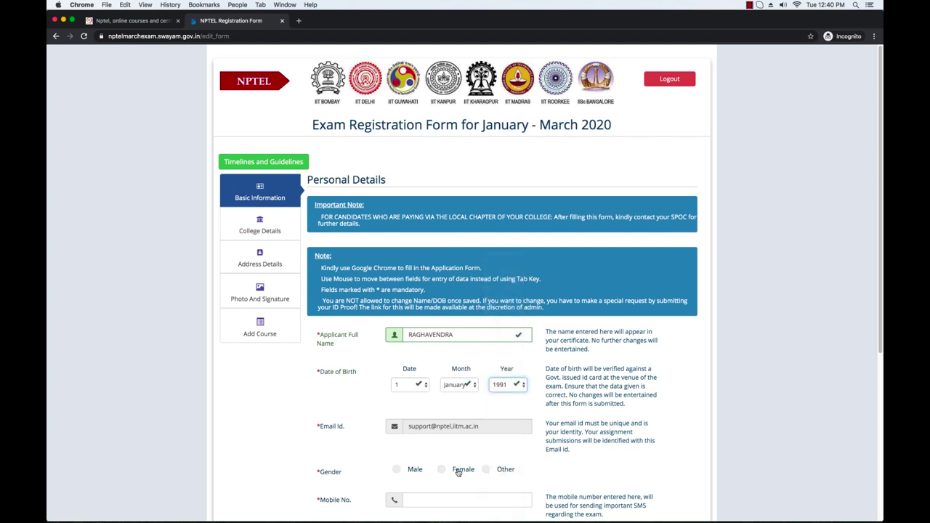
pyautogui.scroll(-1, 429, 443)
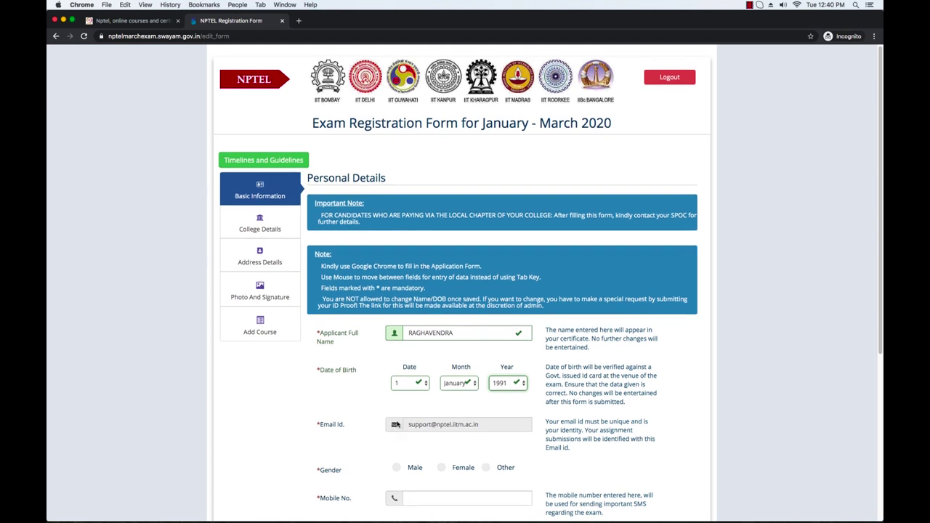
# Step: Select Male as gender and enter the mobile number in Mobile No. and Confirm Mobile No
pyautogui.moveTo(878, 293); pyautogui.dragTo(876, 398)
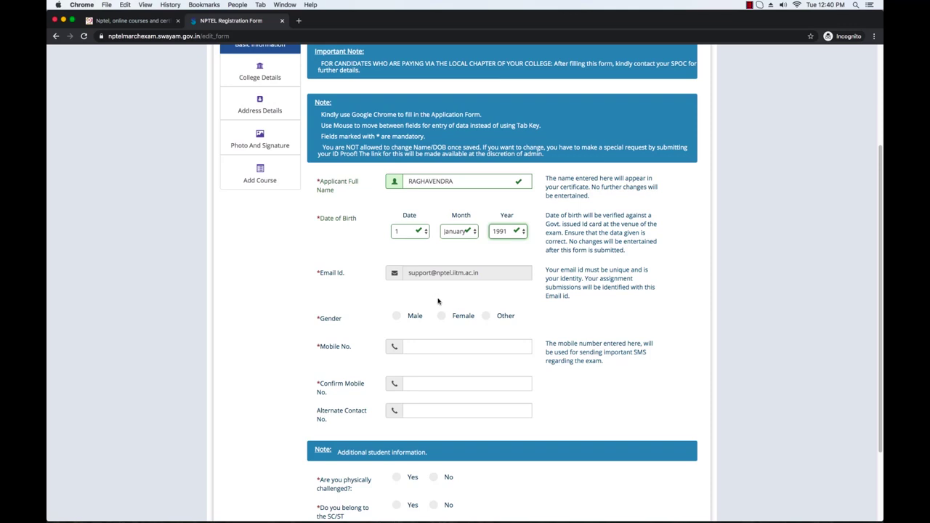
pyautogui.click(397, 316)
pyautogui.click(418, 345)
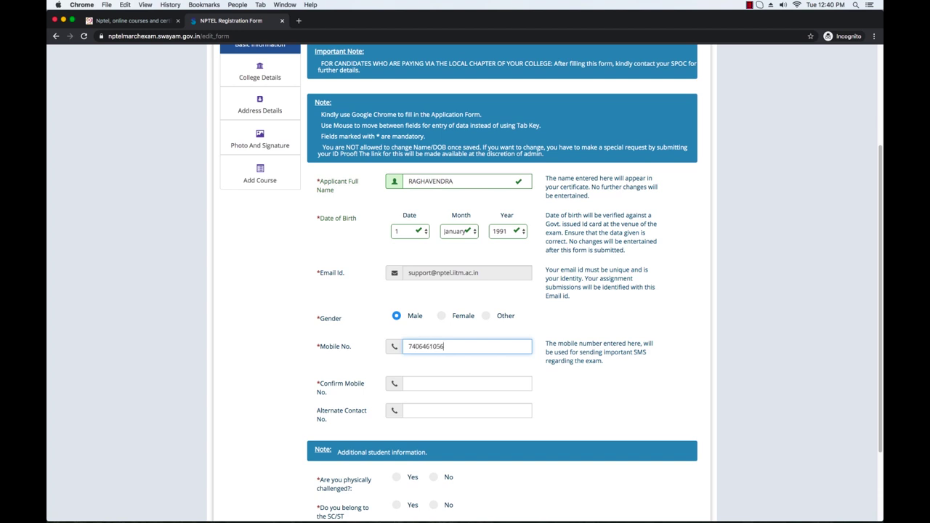
pyautogui.click(437, 383)
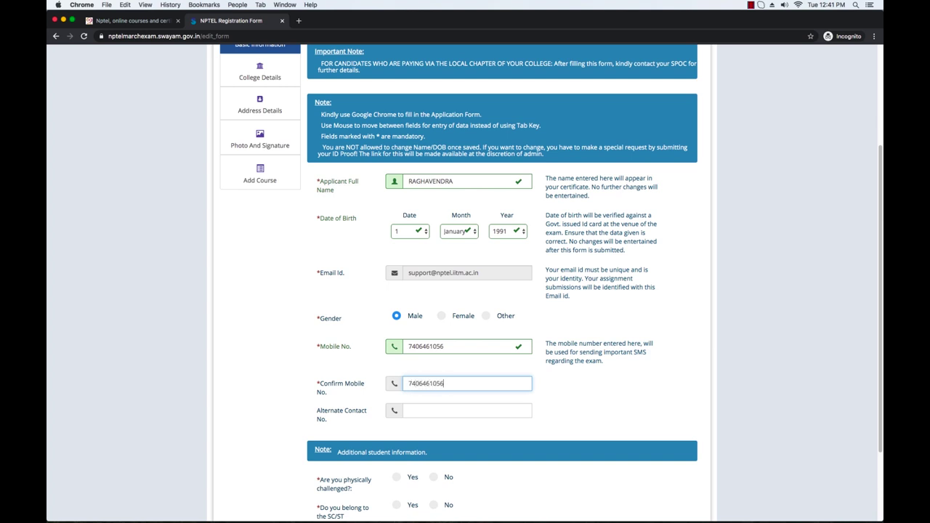
pyautogui.click(418, 408)
pyautogui.scroll(1, 363, 393)
pyautogui.scroll(1, 363, 385)
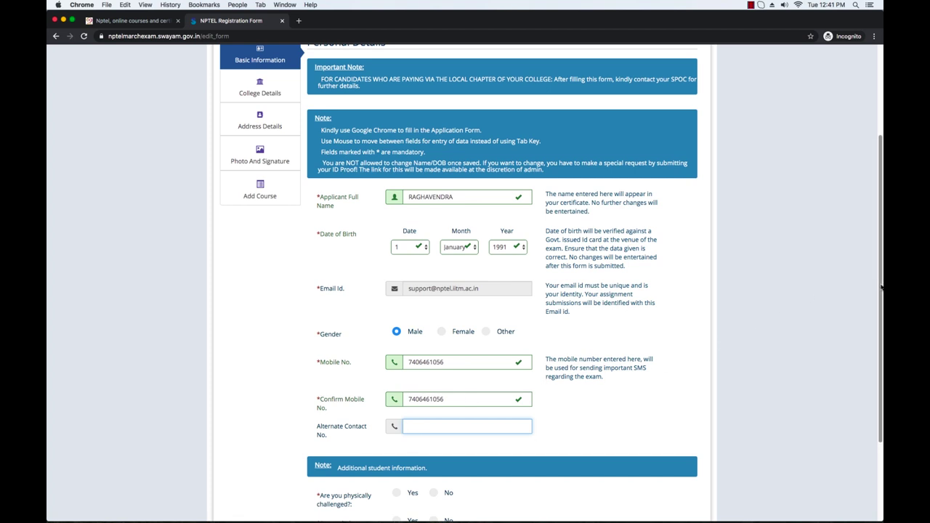
pyautogui.scroll(-4, 881, 287)
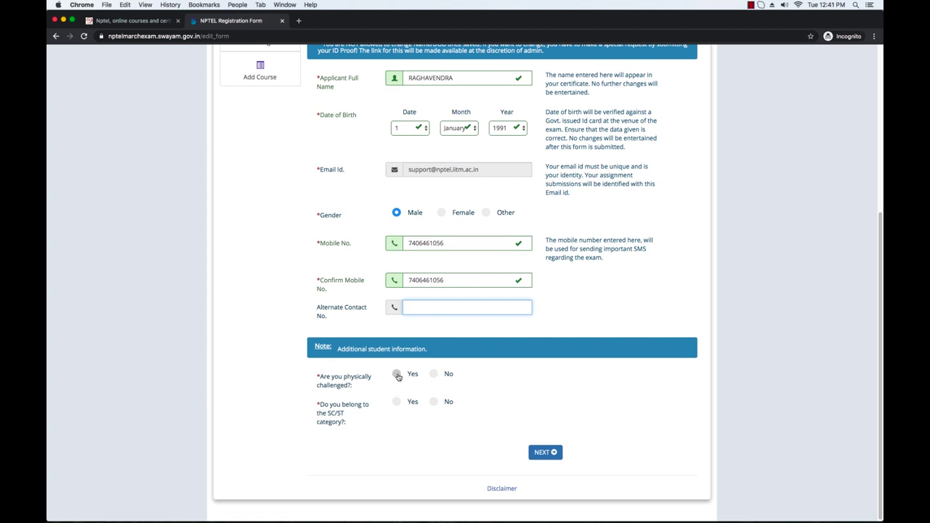
# Step: Try Yes with 'Visually Impaired with scribe', dismiss its notice, then switch physically challenged back to No
pyautogui.click(434, 374)
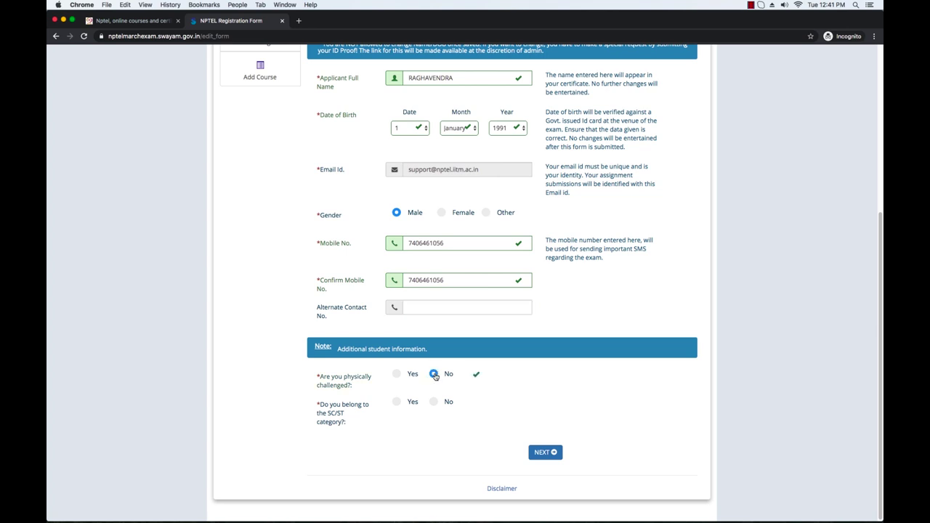
pyautogui.click(397, 375)
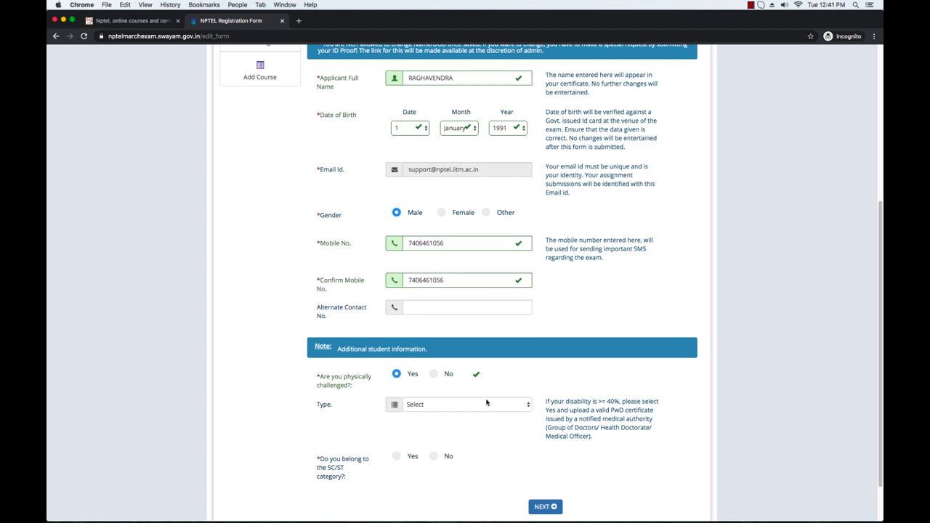
pyautogui.click(529, 406)
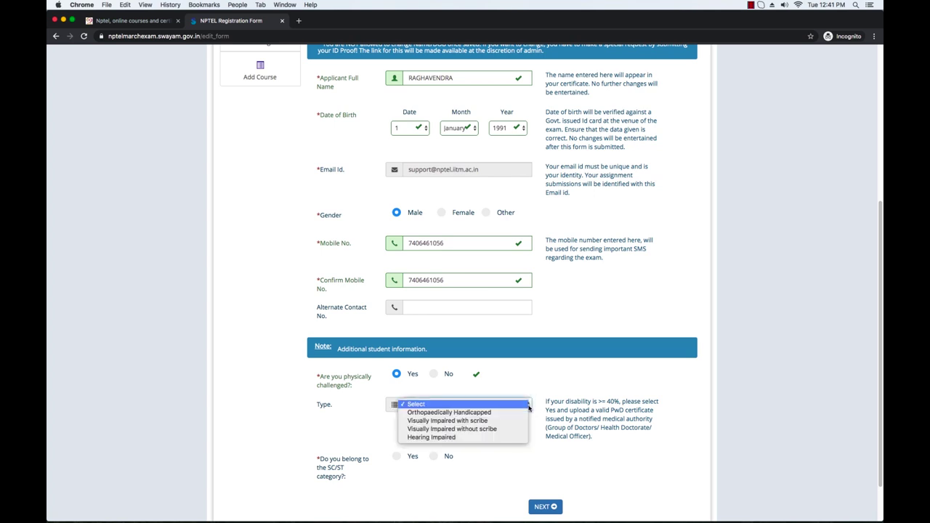
pyautogui.click(465, 424)
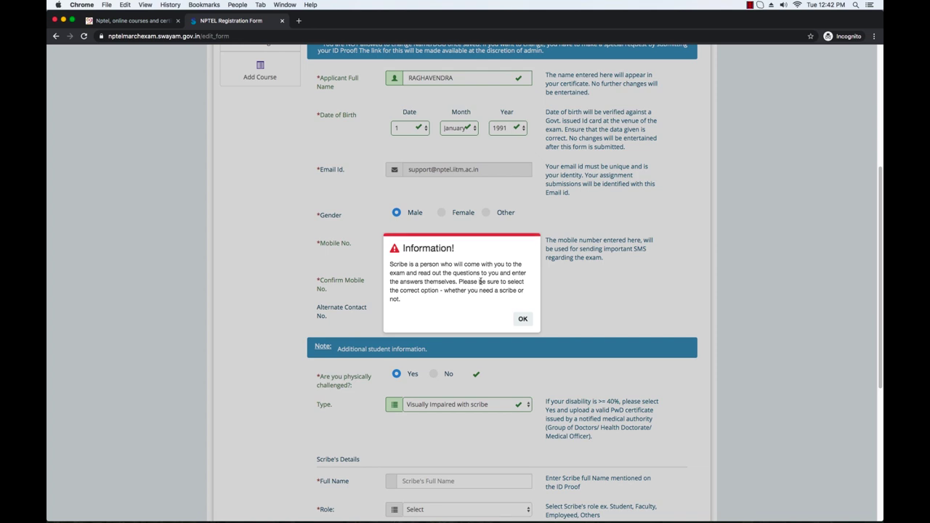
pyautogui.click(523, 320)
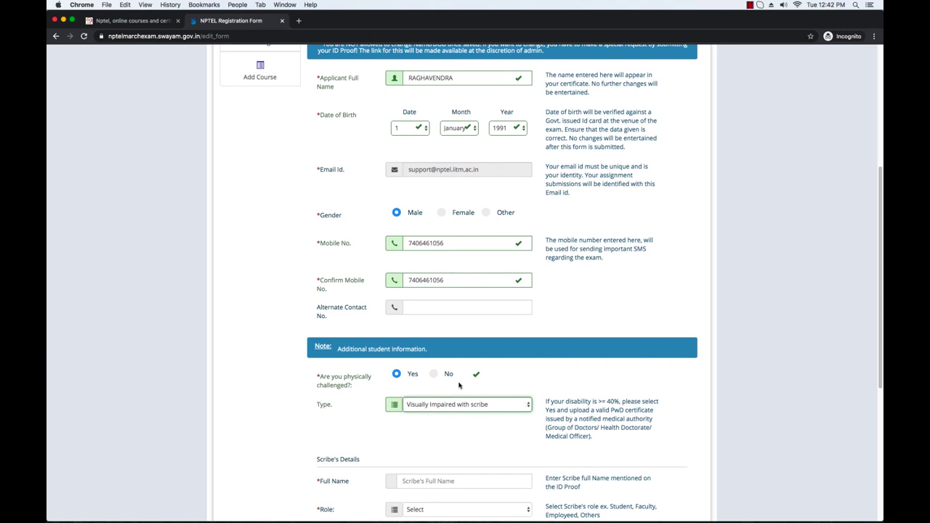
pyautogui.click(435, 374)
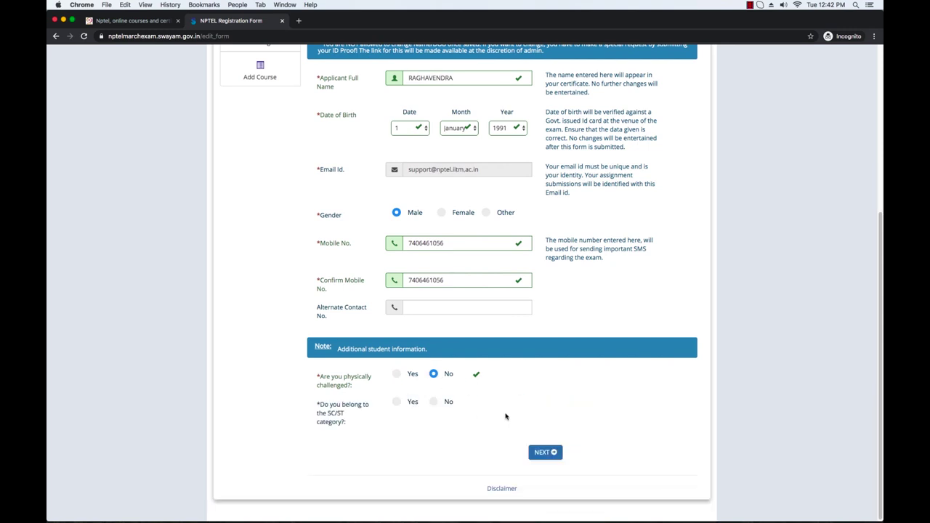
# Step: Toggle the SC/ST answer from Yes to No, then continue with NEXT
pyautogui.click(398, 404)
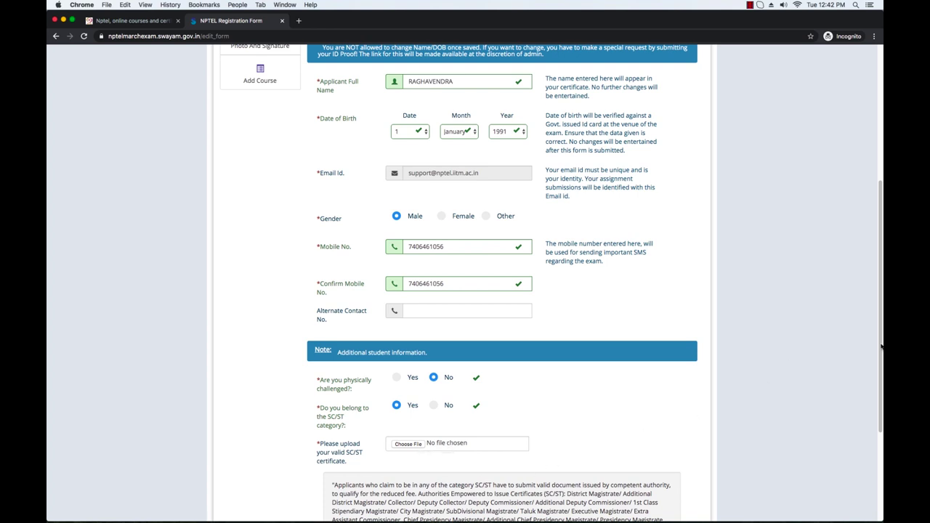
pyautogui.scroll(-3, 880, 354)
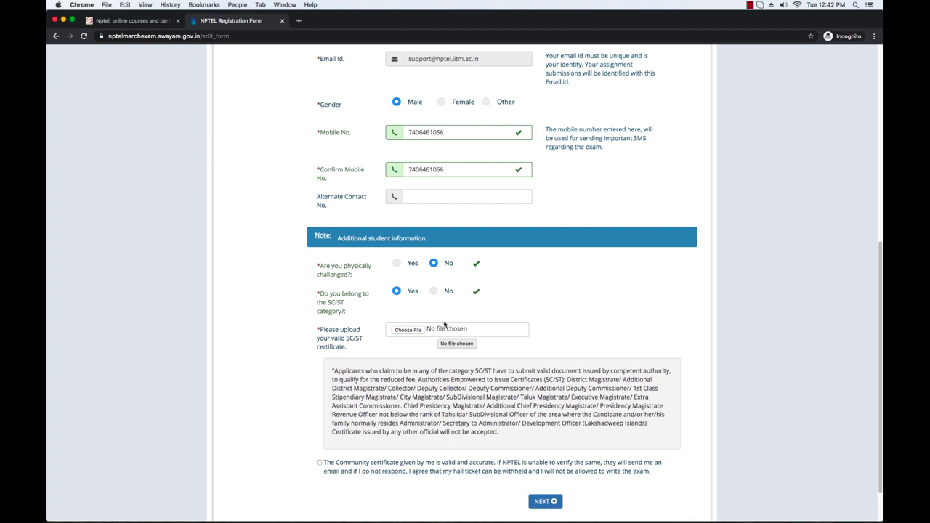
pyautogui.click(433, 291)
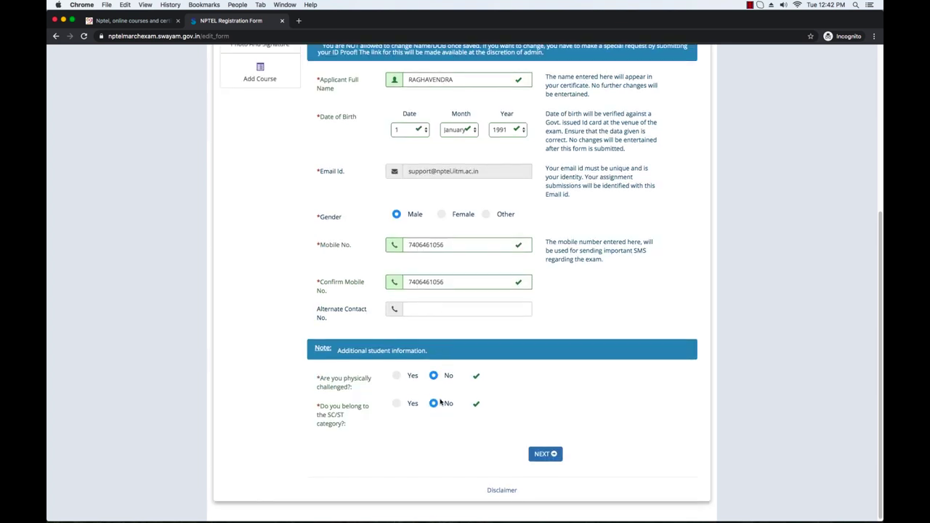
pyautogui.click(544, 455)
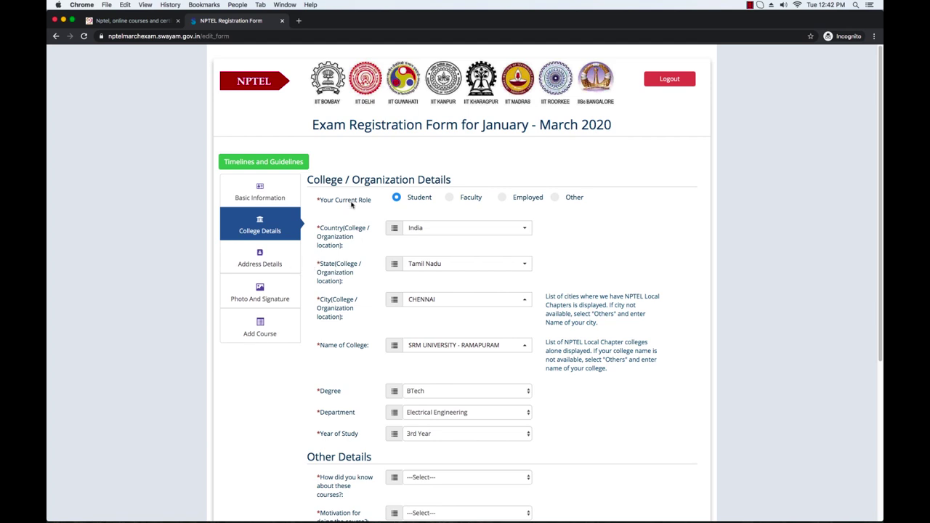
# Step: Cycle the role through Faculty, Employed and Other, settle on Student, and acknowledge the ATTENTION notice
pyautogui.click(473, 196)
pyautogui.click(502, 197)
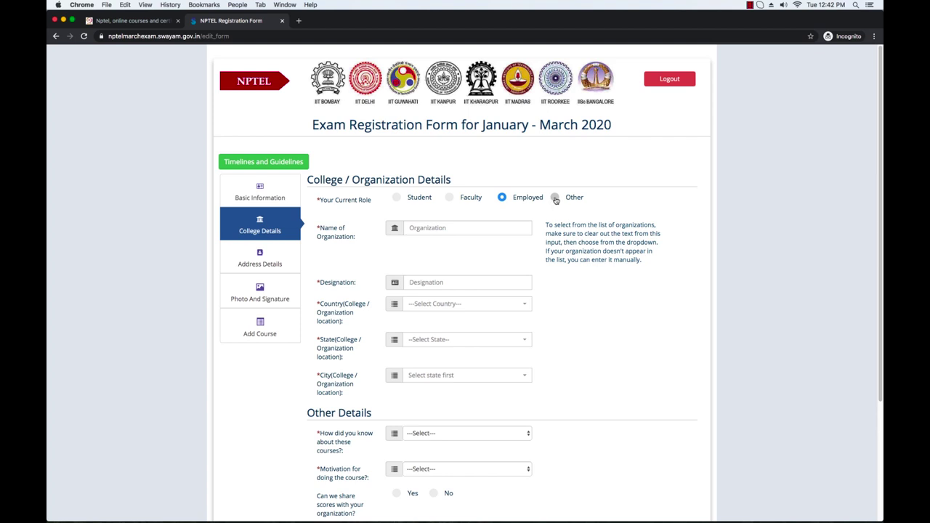
pyautogui.click(556, 199)
pyautogui.click(397, 199)
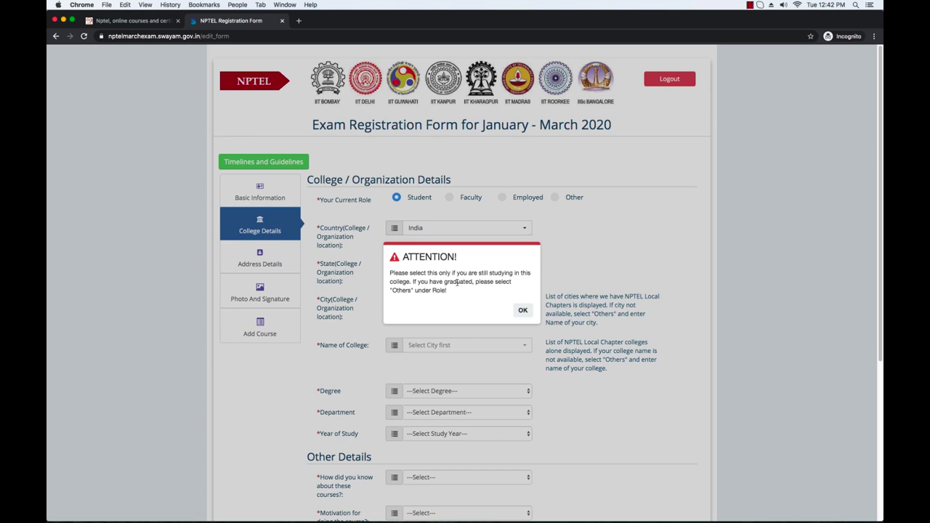
pyautogui.click(520, 311)
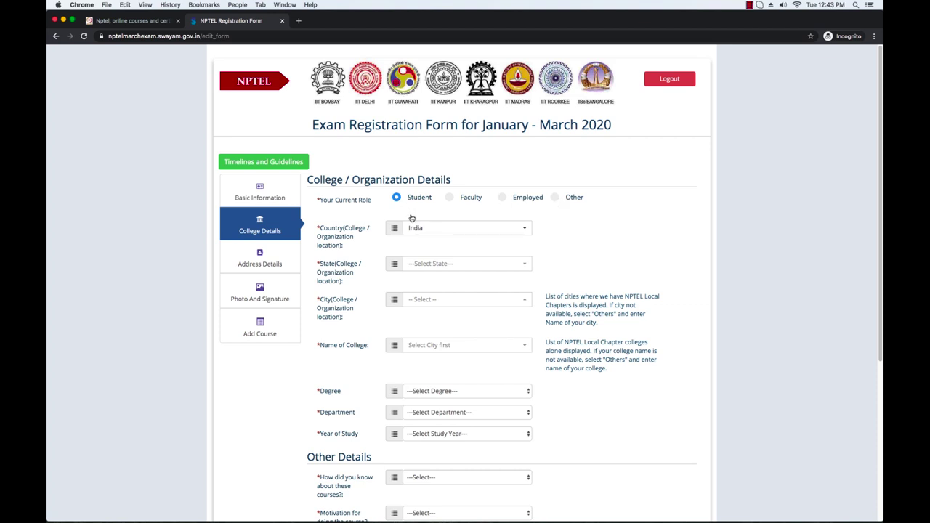
# Step: Set the college location to India, Karnataka, MYSURU
pyautogui.click(519, 227)
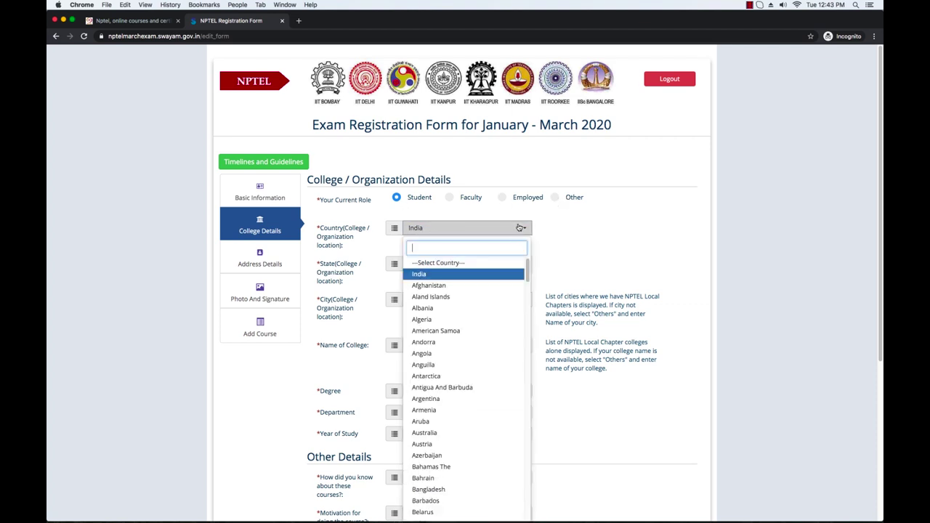
pyautogui.click(473, 275)
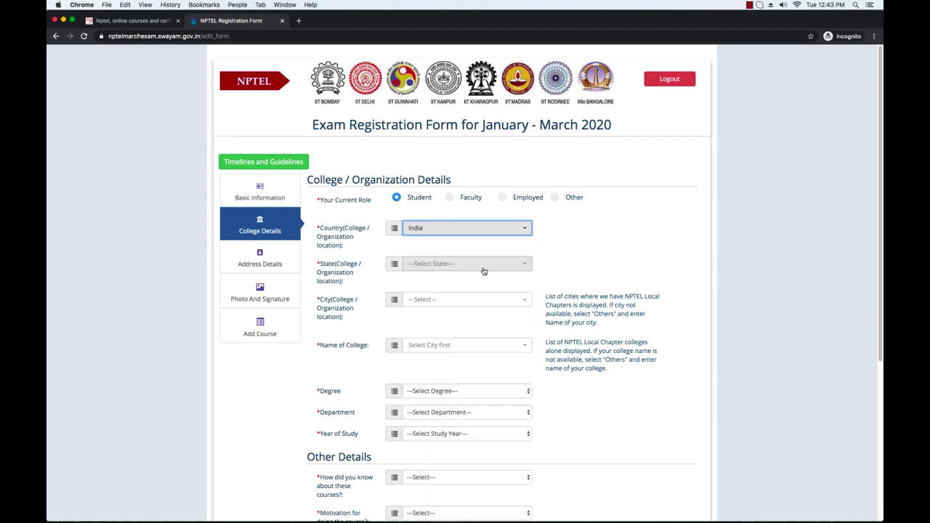
pyautogui.click(432, 265)
pyautogui.write('ka')
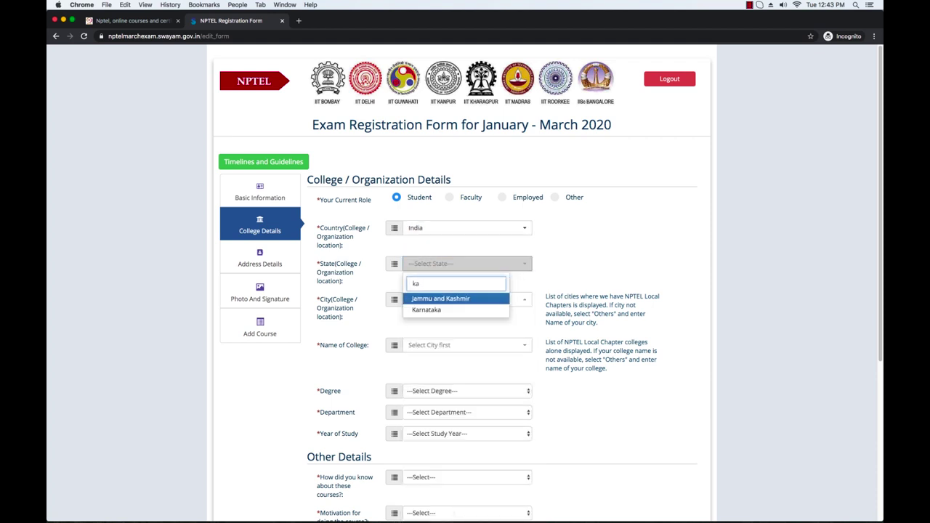
pyautogui.click(429, 309)
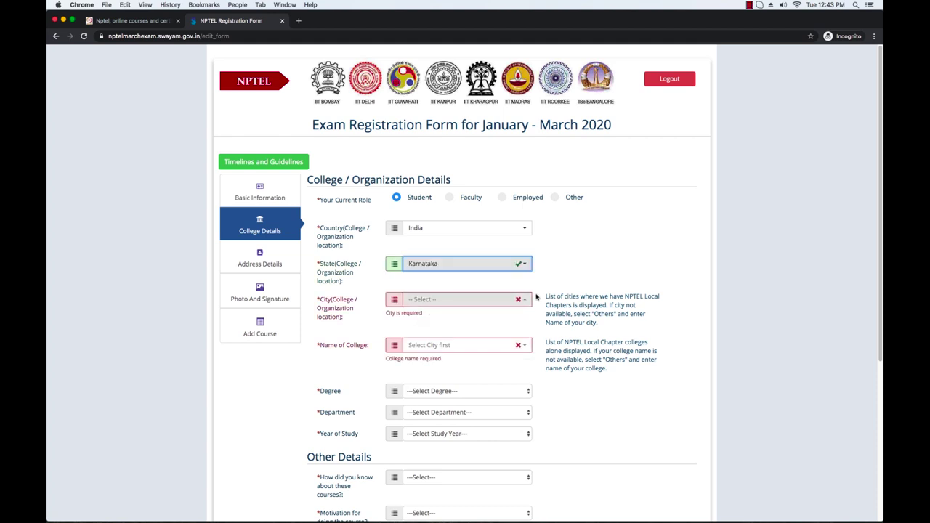
pyautogui.click(492, 304)
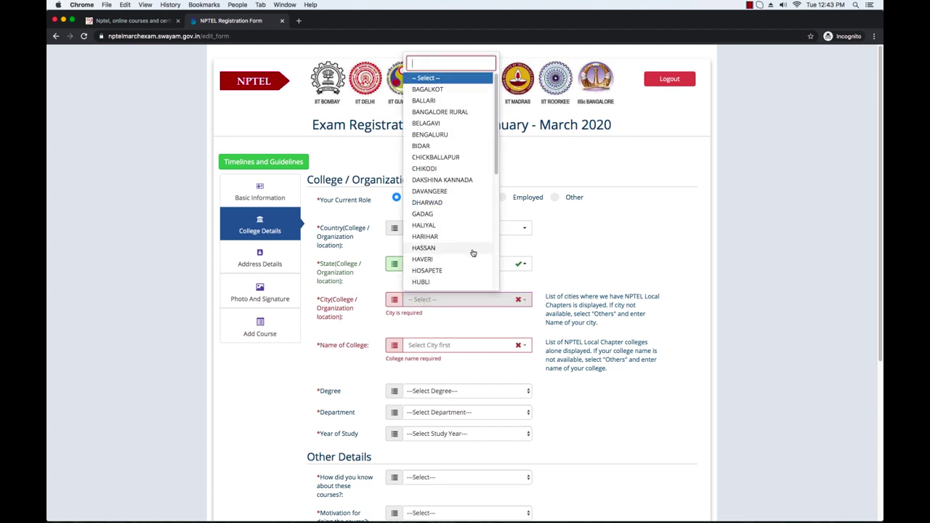
pyautogui.scroll(-1, 459, 225)
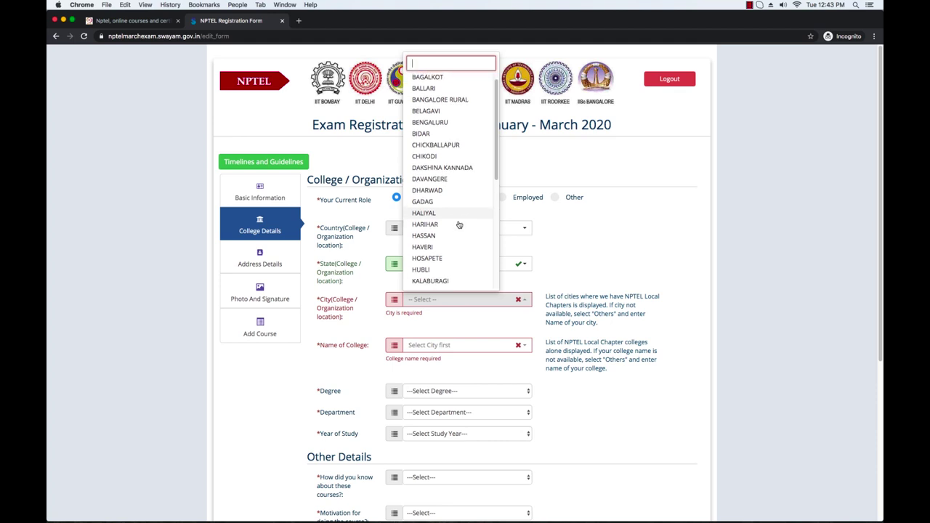
pyautogui.write('m')
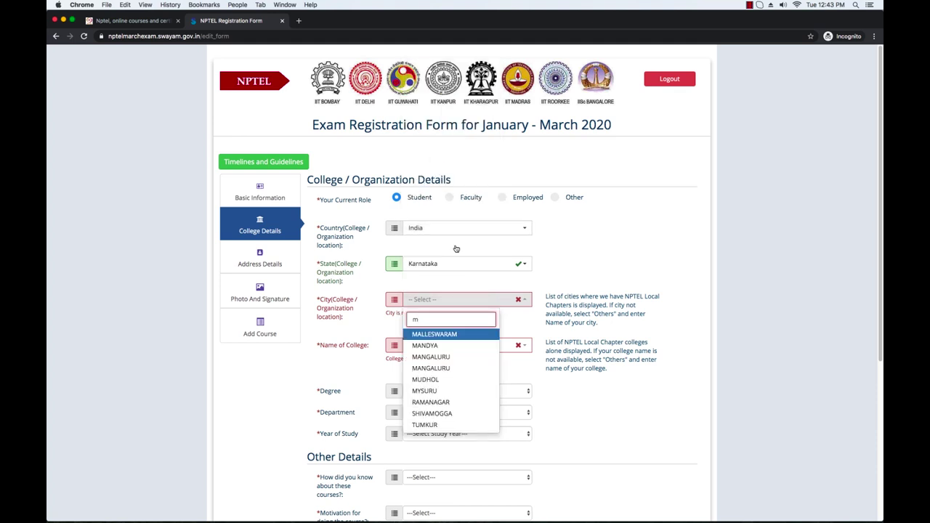
pyautogui.click(432, 391)
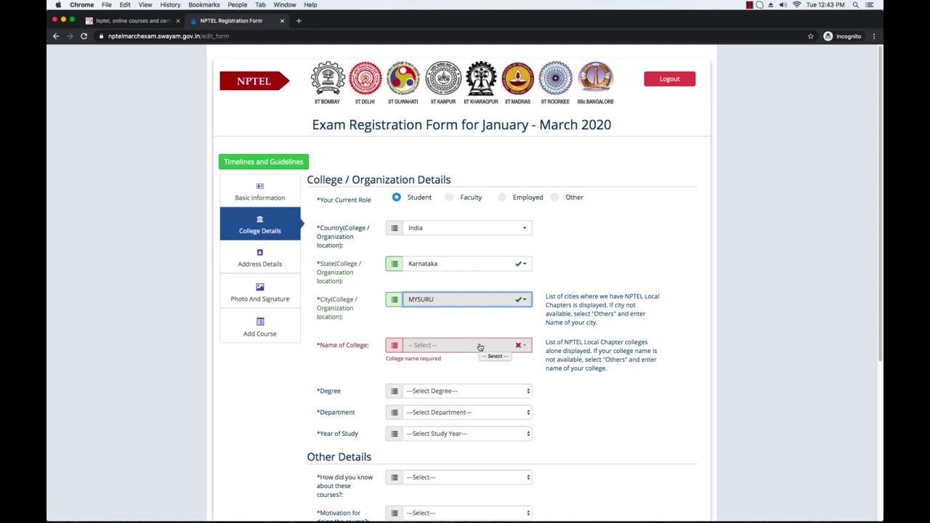
# Step: Choose ATME COLLEGE OF ENGINEERING, degree BE, department Civil Engineering, and 3rd Year
pyautogui.click(478, 346)
pyautogui.click(459, 391)
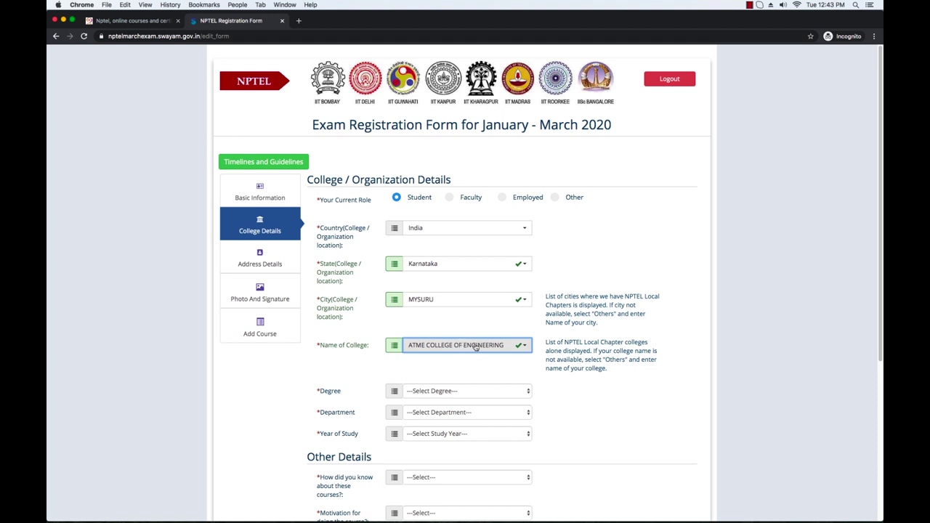
pyautogui.click(512, 390)
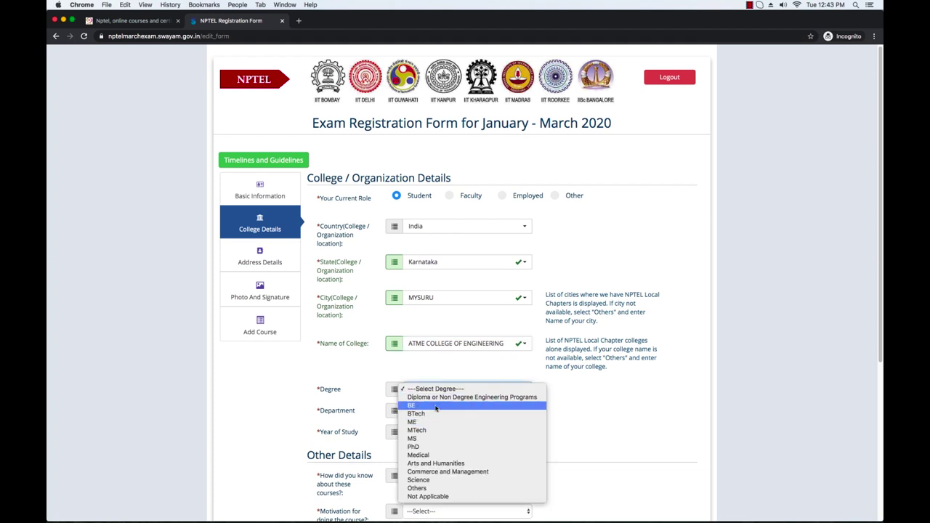
pyautogui.click(398, 394)
pyautogui.click(455, 412)
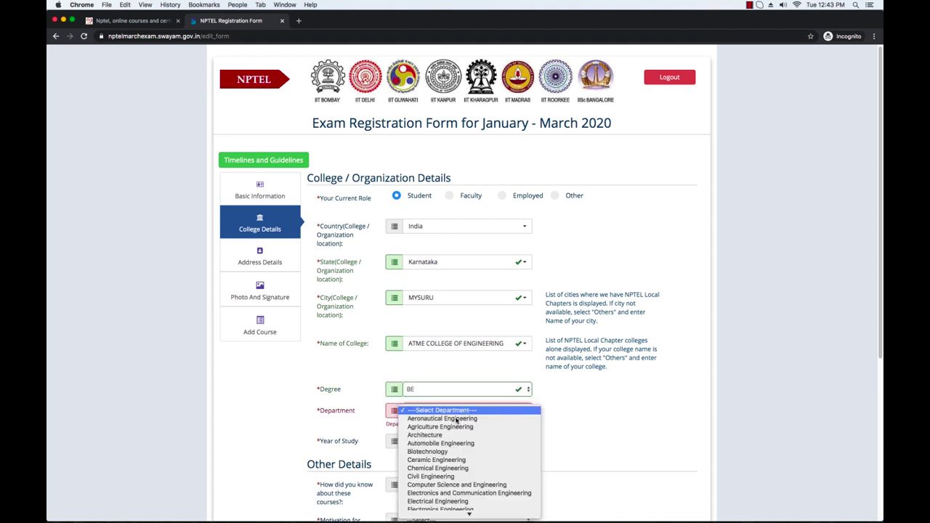
pyautogui.click(436, 475)
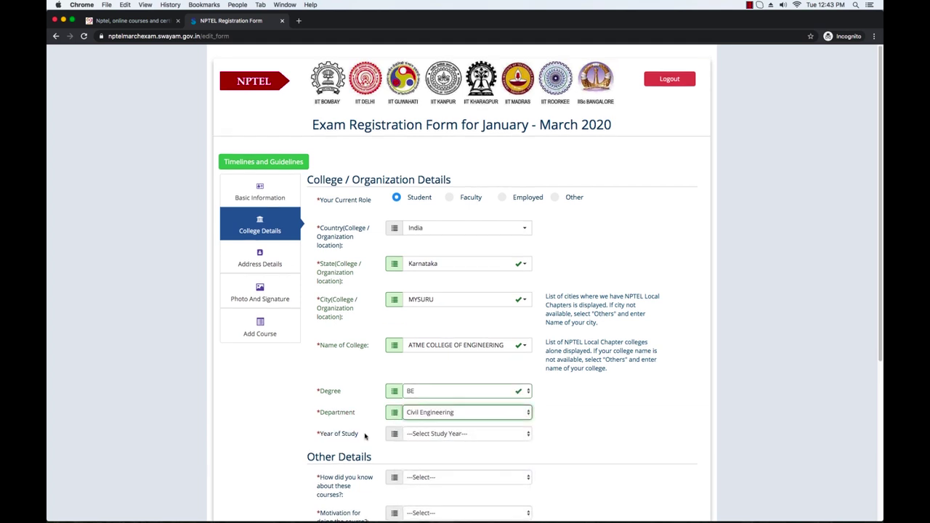
pyautogui.click(508, 433)
pyautogui.click(446, 459)
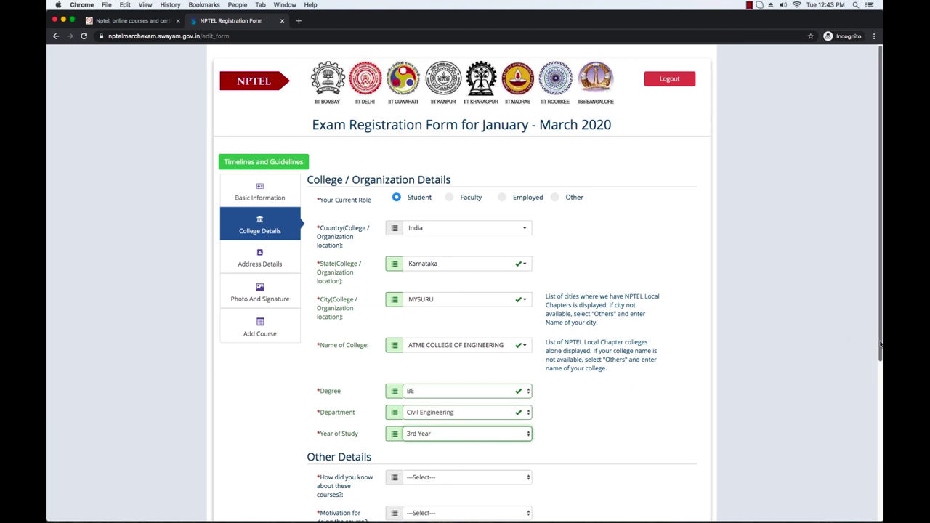
pyautogui.scroll(-2, 880, 342)
pyautogui.scroll(-5, 388, 350)
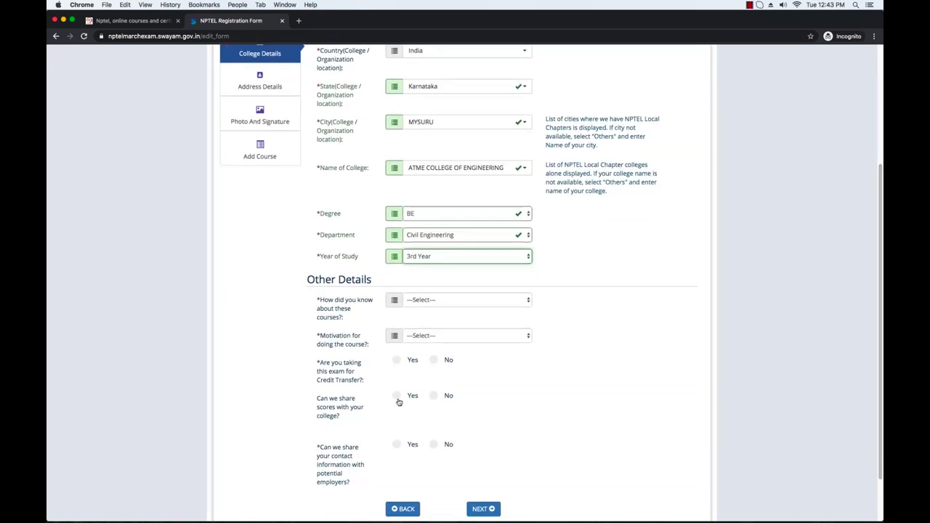
# Step: Answer 'College' for how you heard of the courses and 'To update my knowledge' for motivation
pyautogui.click(517, 300)
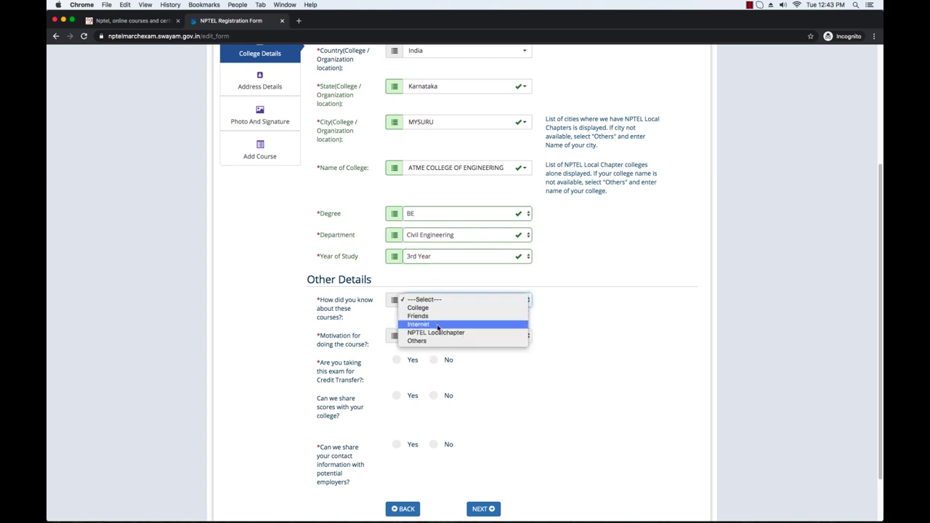
pyautogui.click(488, 308)
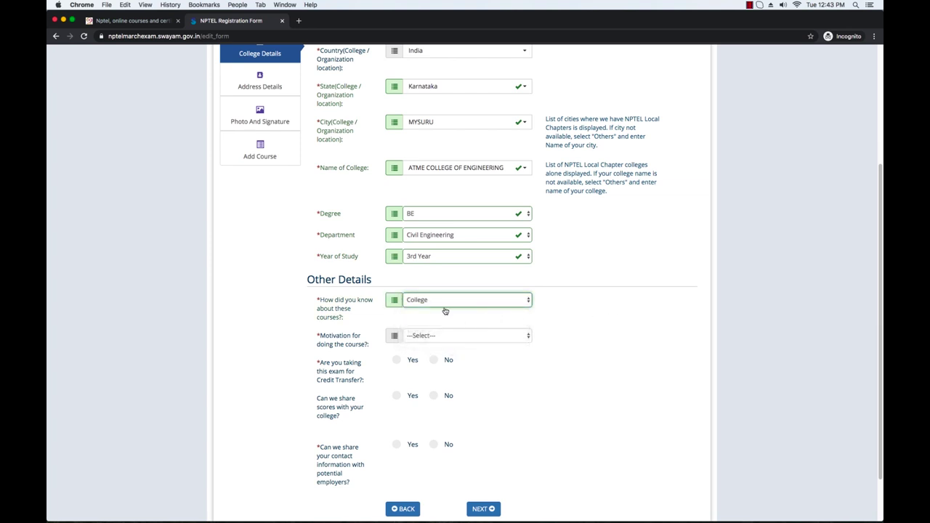
pyautogui.click(493, 336)
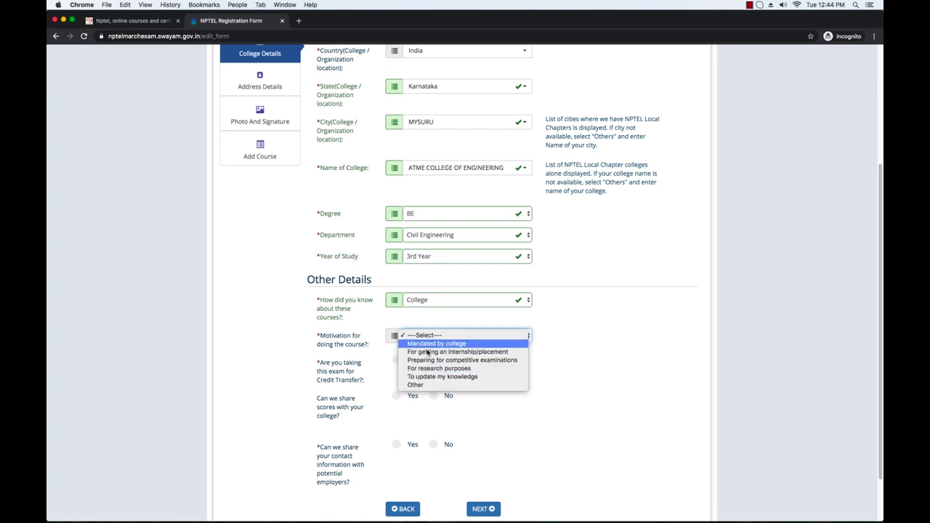
pyautogui.click(428, 377)
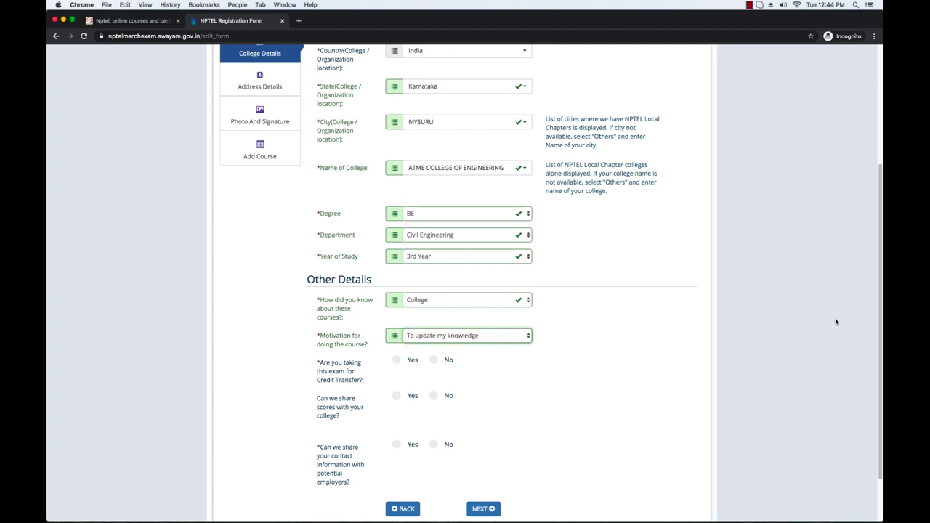
pyautogui.scroll(-2, 496, 350)
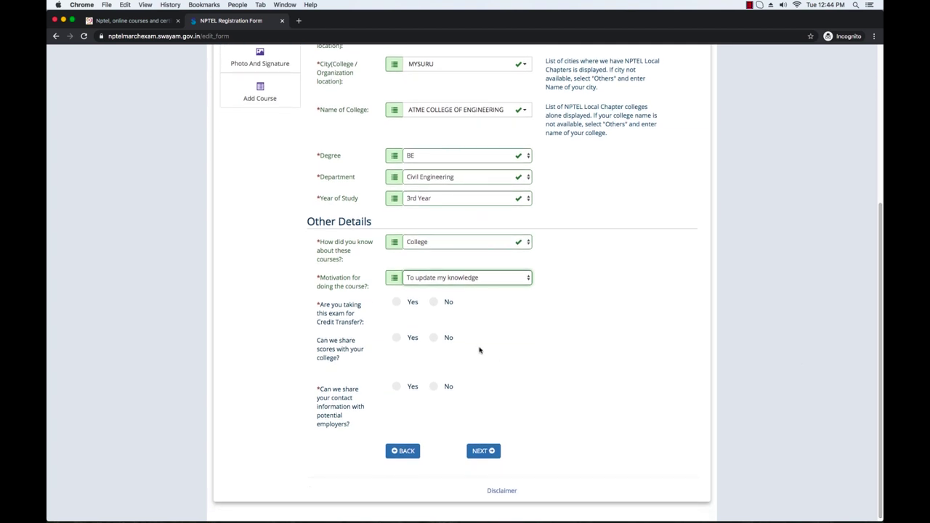
# Step: Answer No to taking the exam for credit transfer, dismissing the information notices
pyautogui.click(396, 302)
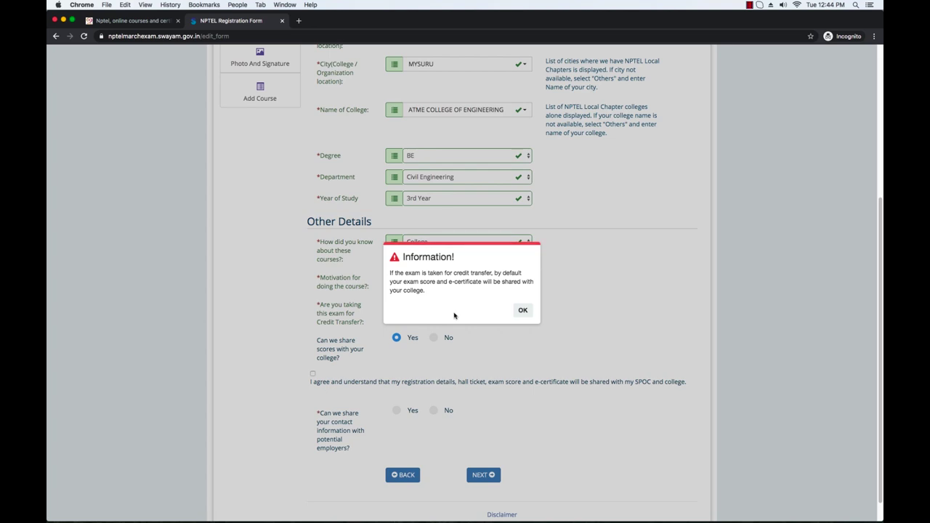
pyautogui.click(520, 310)
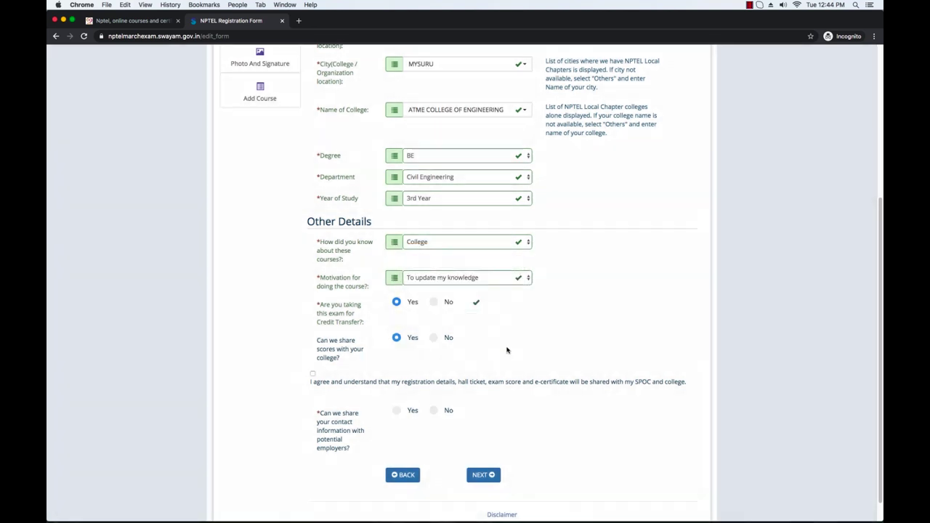
pyautogui.click(436, 304)
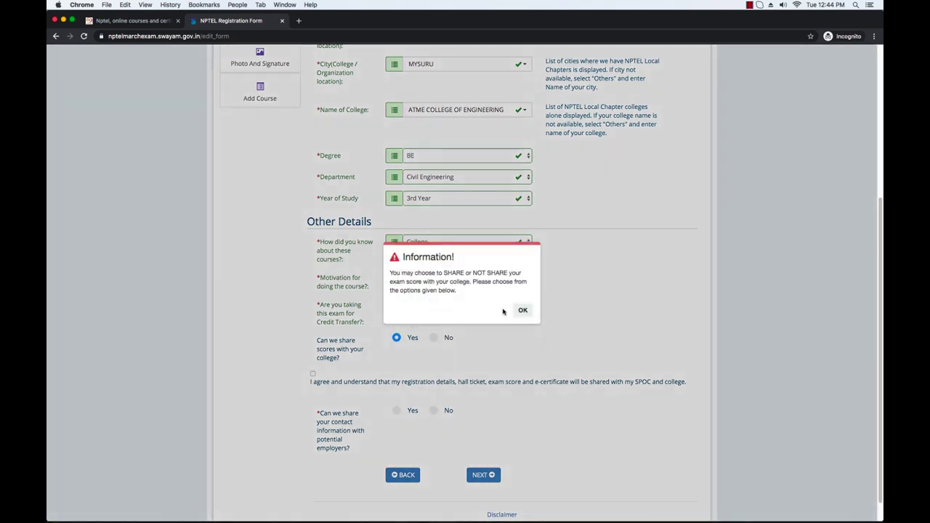
pyautogui.click(520, 310)
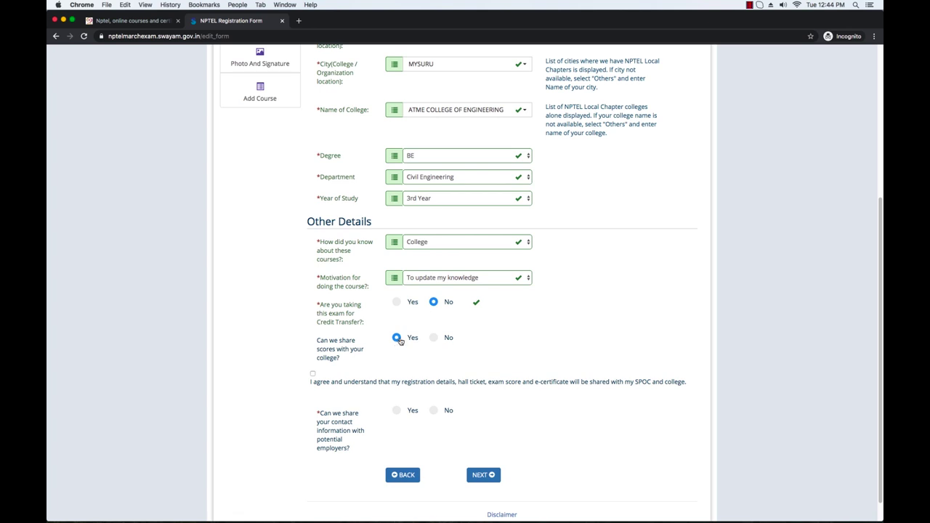
# Step: Set score sharing with the college to Yes and allow contact sharing with employers
pyautogui.click(432, 338)
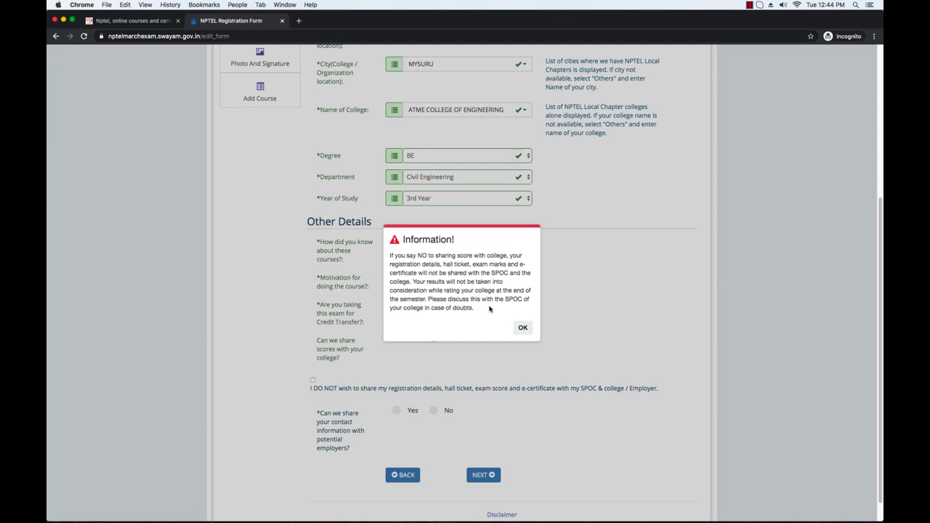
pyautogui.click(520, 328)
pyautogui.click(396, 337)
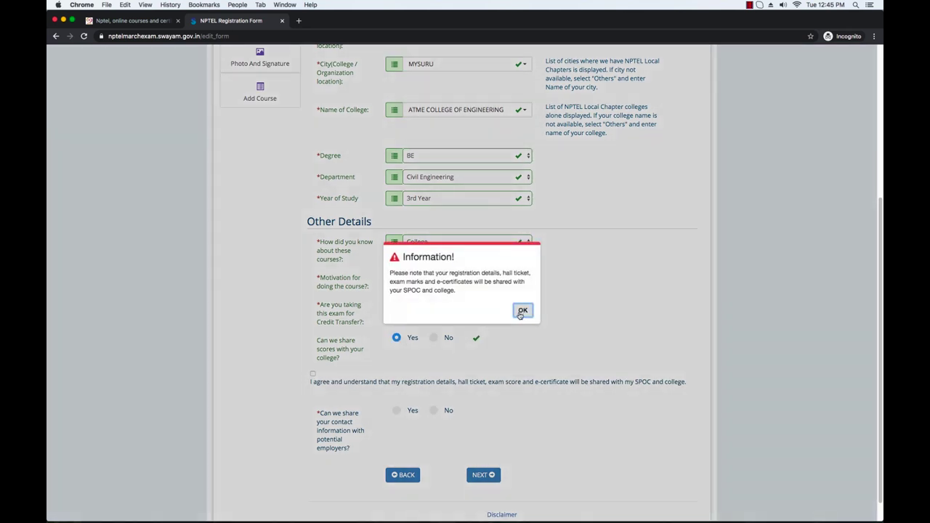
pyautogui.click(518, 311)
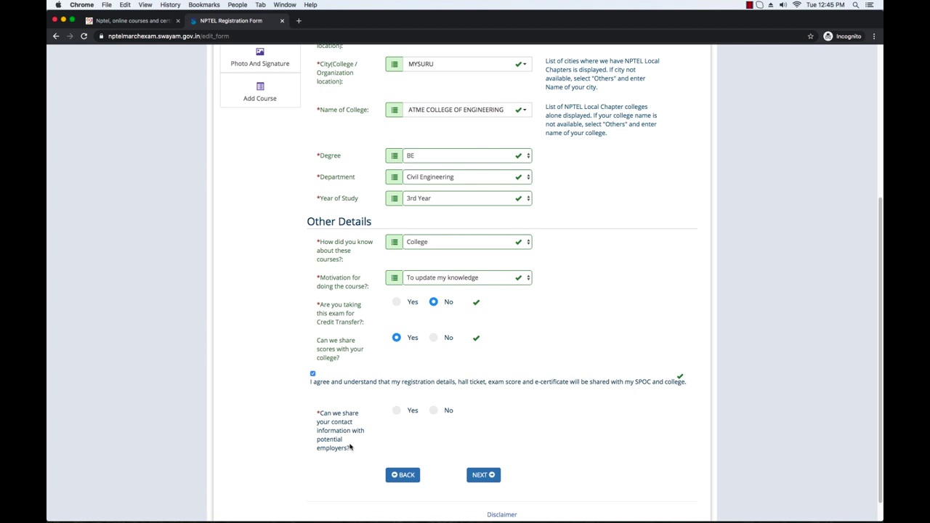
pyautogui.click(396, 412)
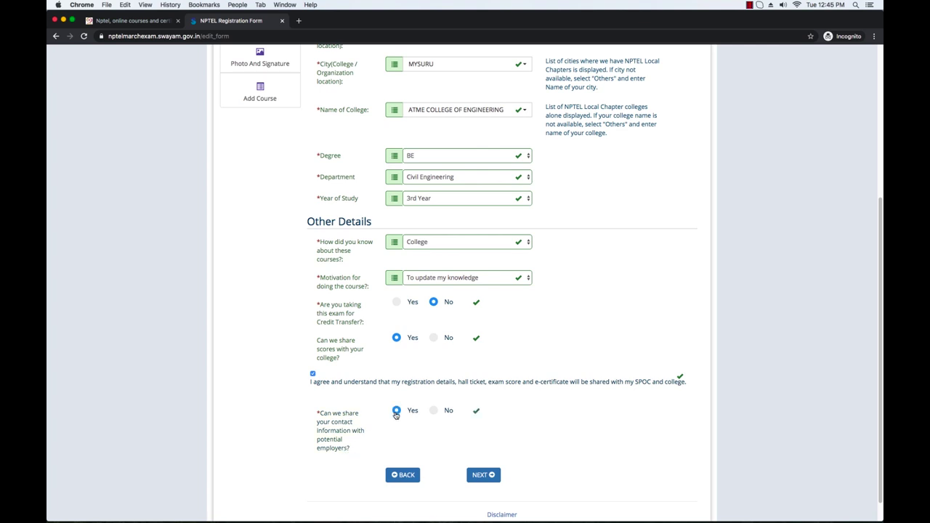
# Step: Enter door number 123 as the certificate mailing address, confirm it, and proceed to photo upload
pyautogui.click(480, 475)
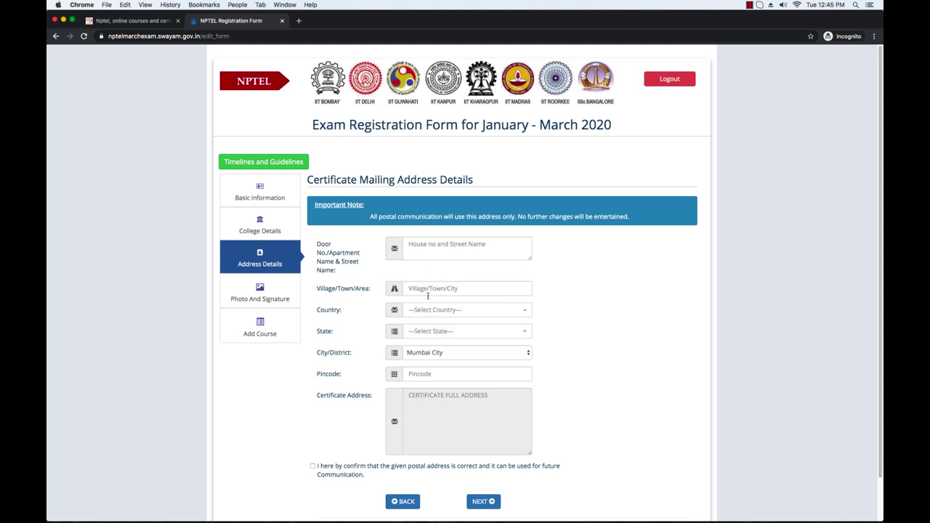
pyautogui.click(427, 252)
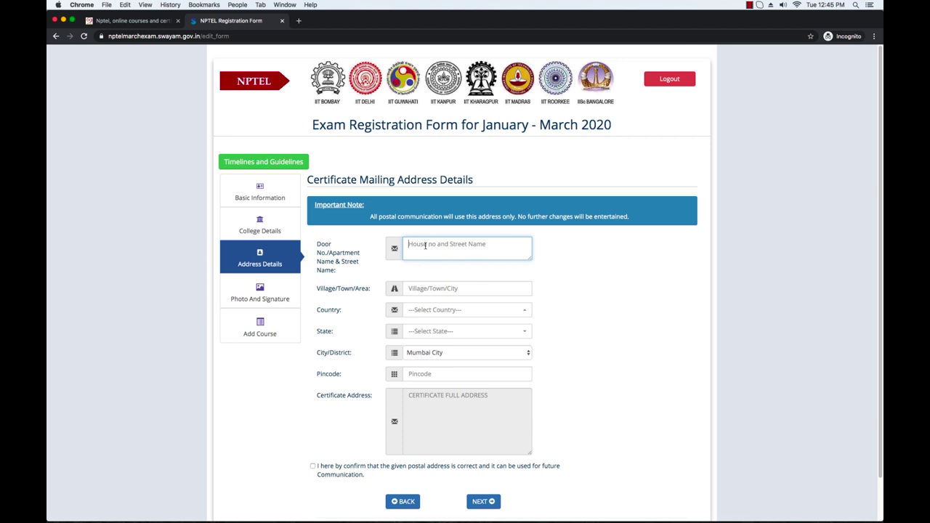
pyautogui.write('123 HEBBAL 3RD STAGE MYSORE')
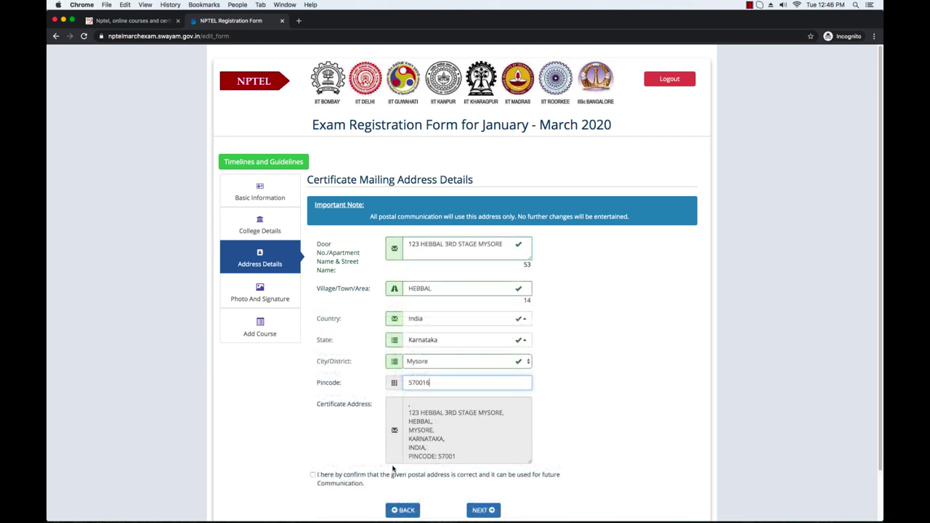
pyautogui.click(313, 475)
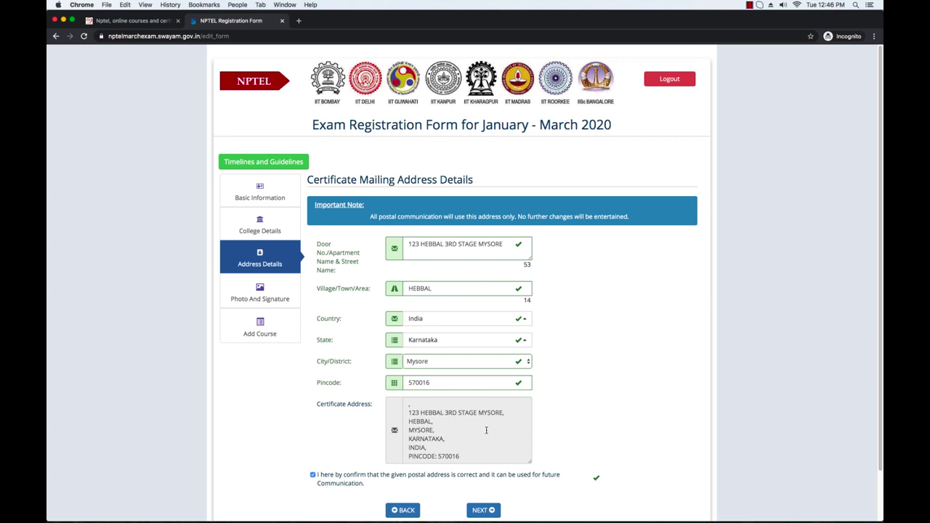
pyautogui.scroll(-2, 613, 326)
pyautogui.click(483, 456)
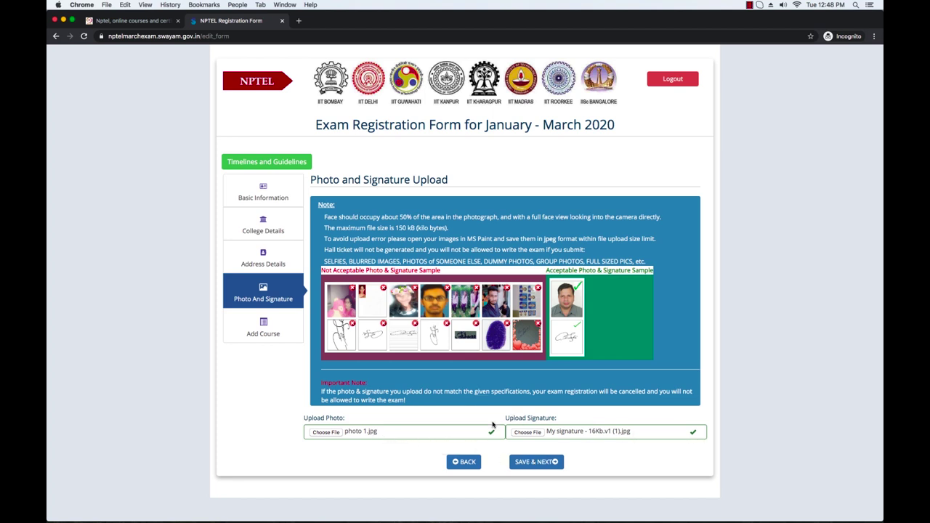
# Step: Save and confirm the profile information, then acknowledge the 'Saved your basic info' notice
pyautogui.click(531, 463)
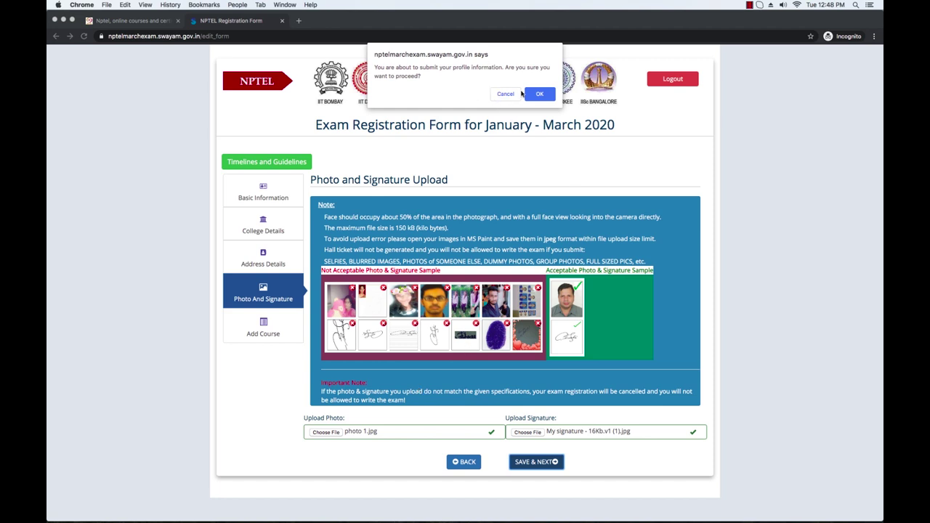
pyautogui.click(538, 94)
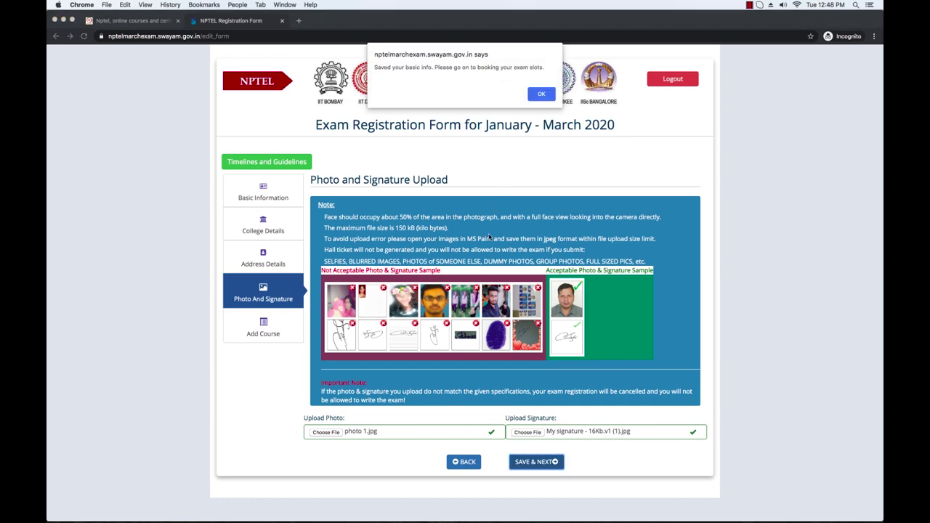
pyautogui.click(539, 97)
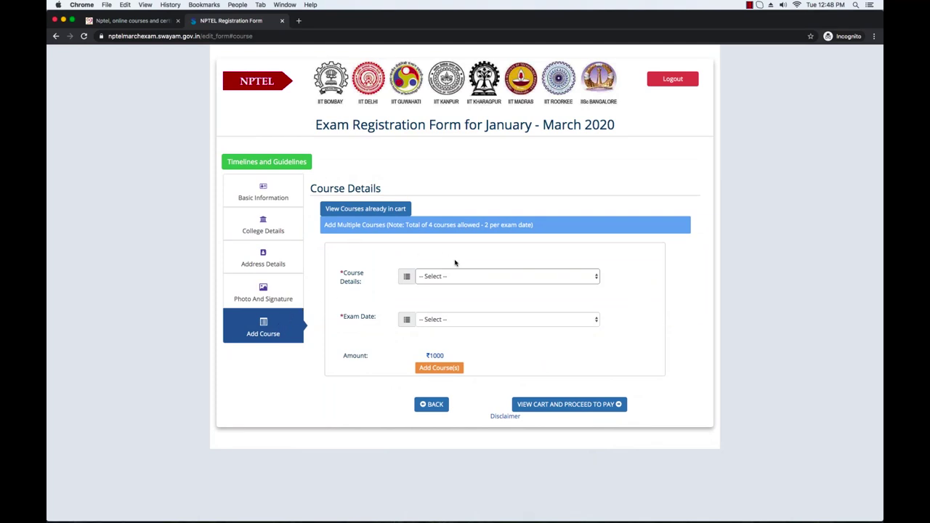
# Step: Select Aircraft Maintenance with exam date 2020-03-29 in the Morning Session
pyautogui.click(598, 277)
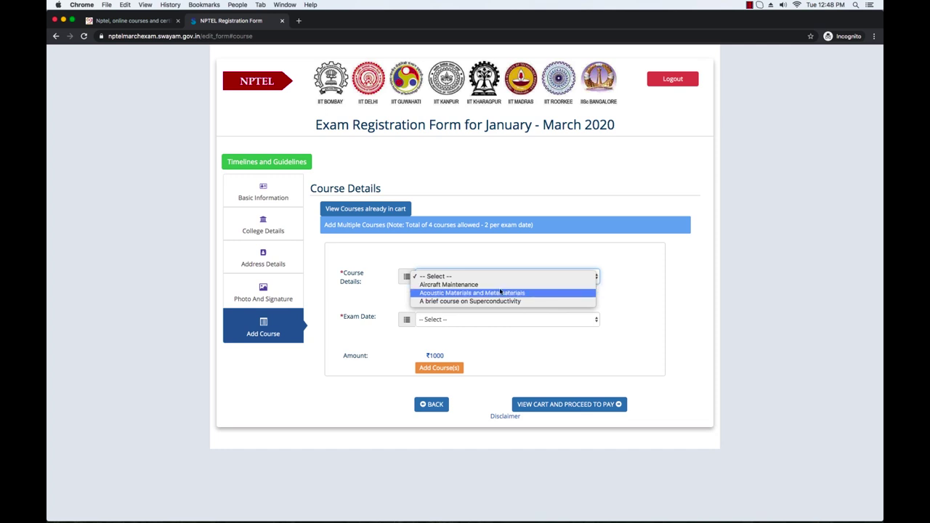
pyautogui.click(455, 285)
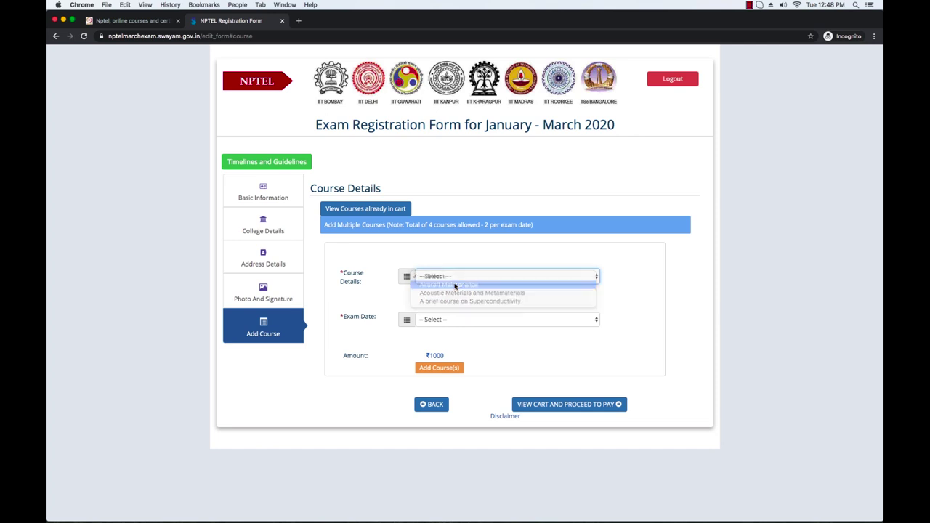
pyautogui.click(535, 318)
pyautogui.click(469, 328)
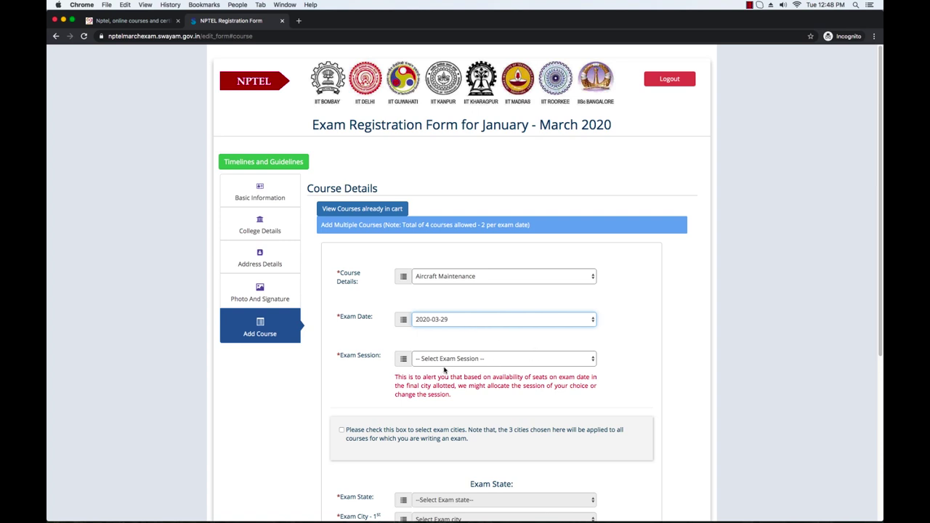
pyautogui.click(596, 360)
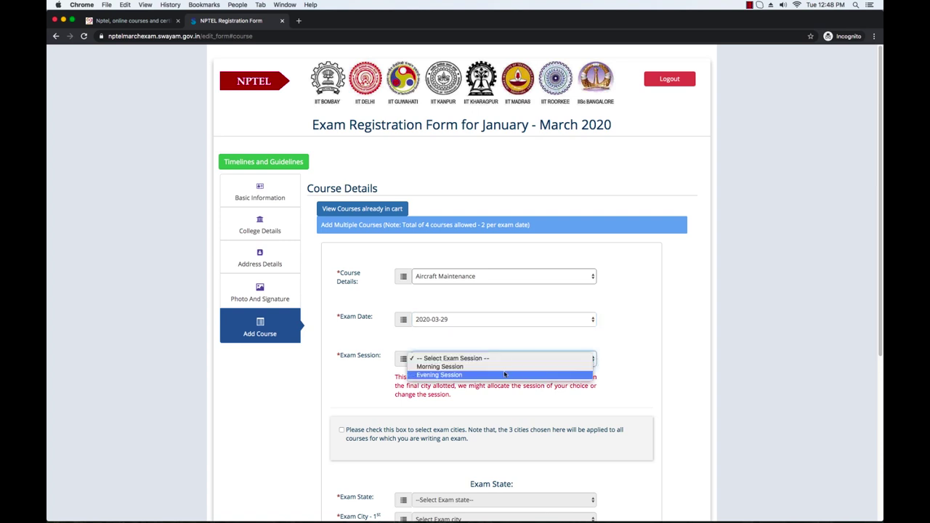
pyautogui.click(457, 366)
pyautogui.scroll(-1, 450, 363)
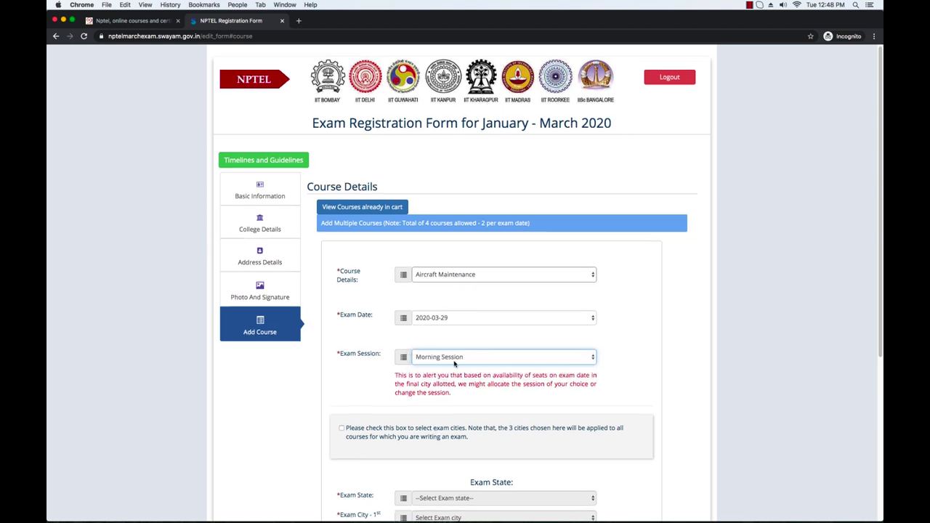
# Step: Enable exam city choices and set the first choice to Karnataka, Mysore
pyautogui.click(341, 428)
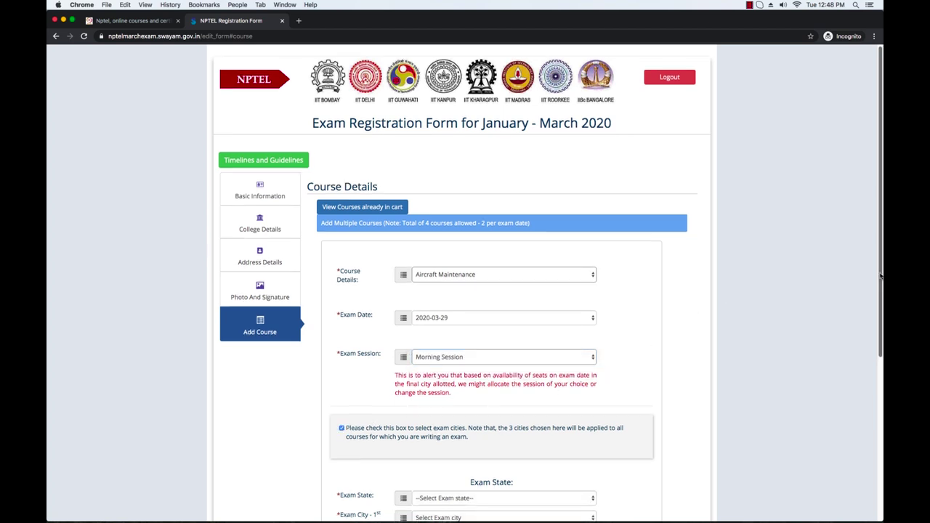
pyautogui.scroll(-5, 403, 318)
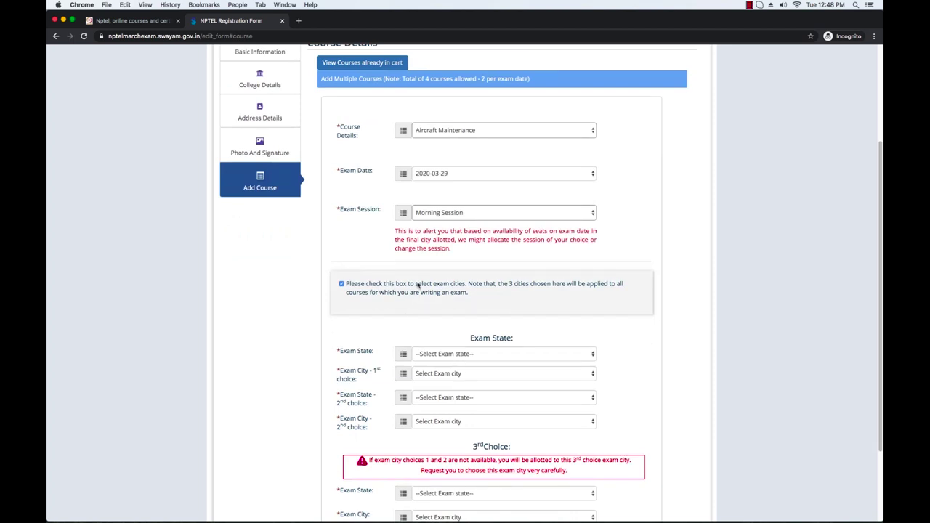
pyautogui.click(590, 356)
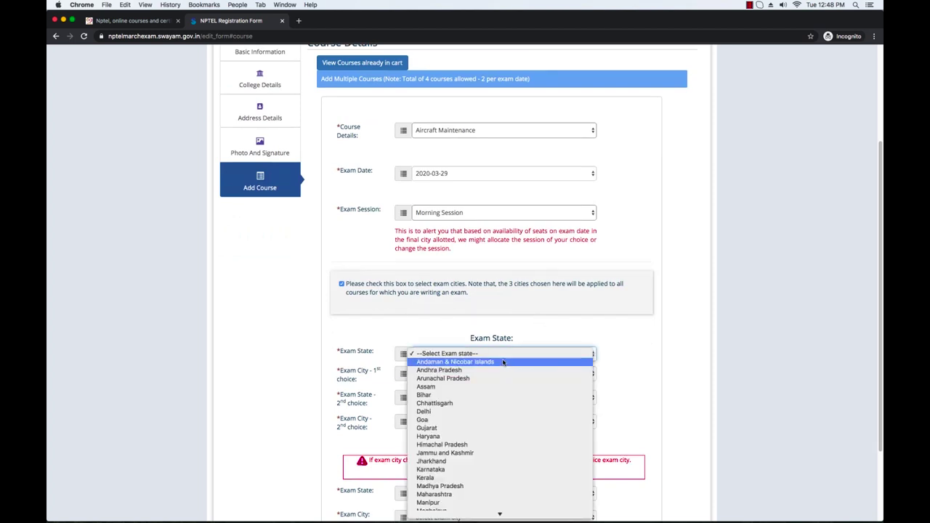
pyautogui.press('k')
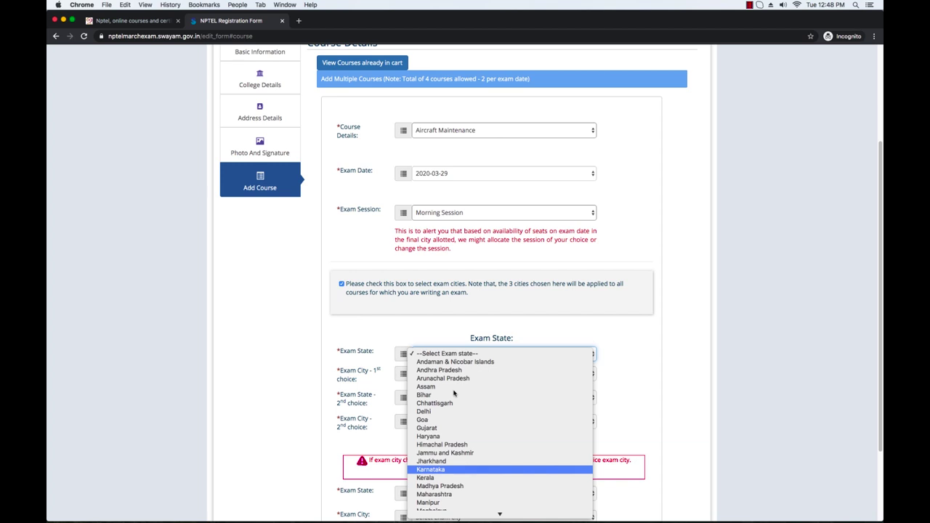
pyautogui.click(442, 470)
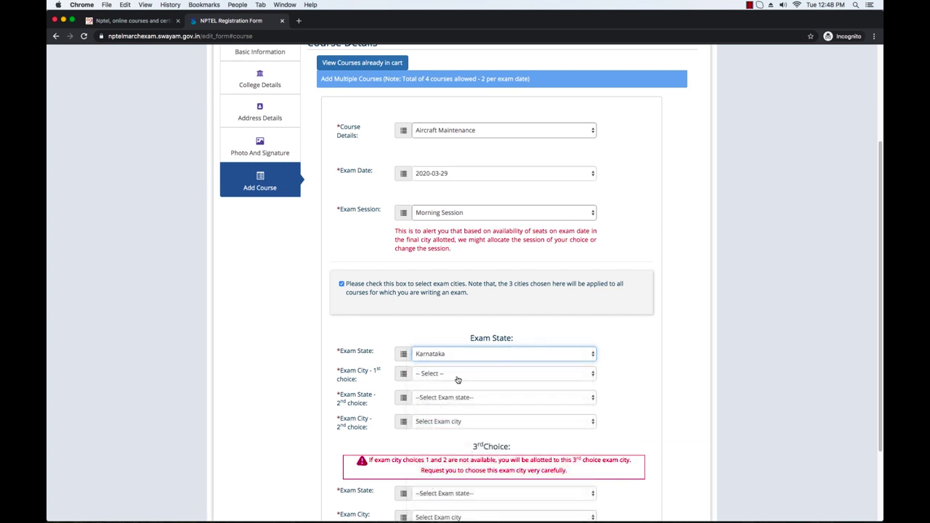
pyautogui.click(457, 378)
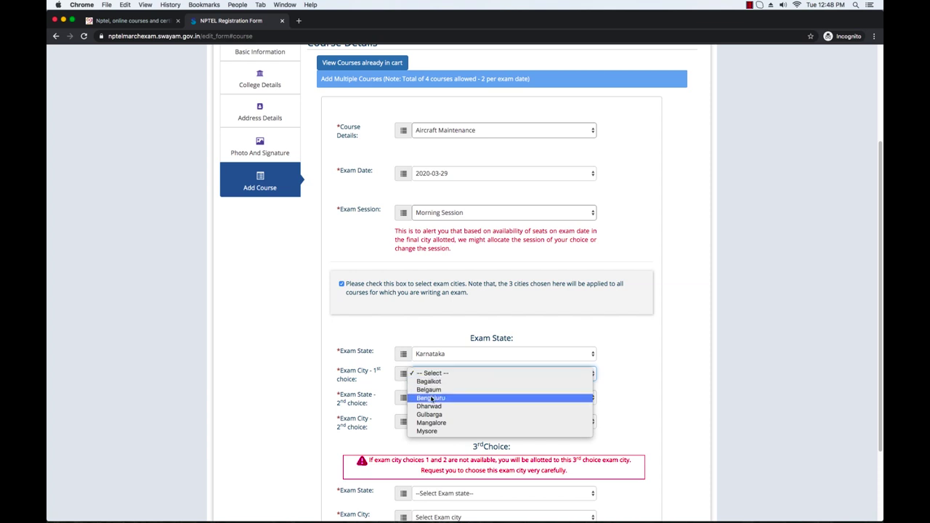
pyautogui.click(477, 431)
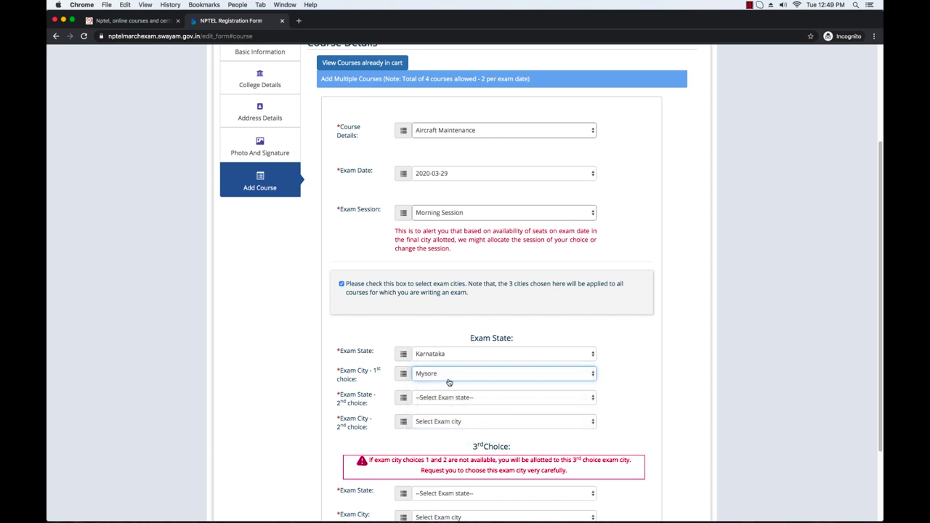
# Step: Set the second-choice exam city to Karnataka, Bengaluru
pyautogui.click(496, 398)
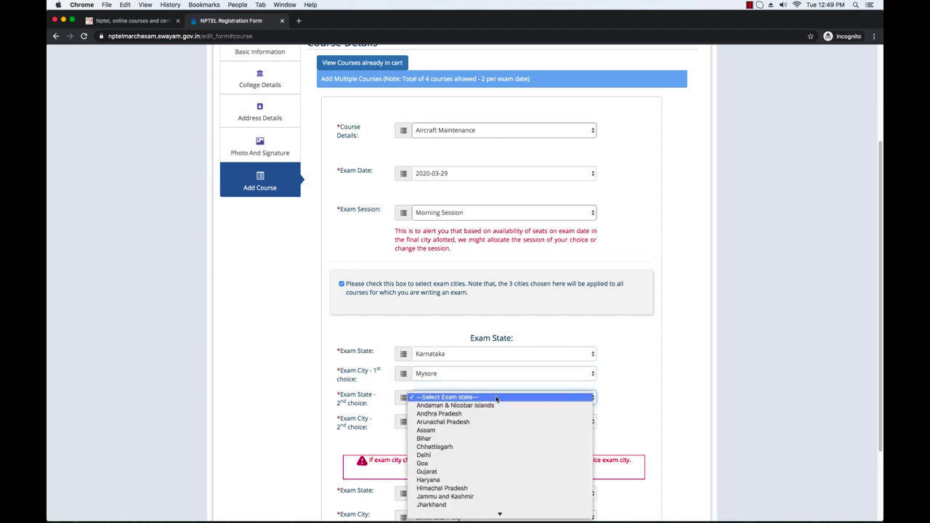
pyautogui.press('k')
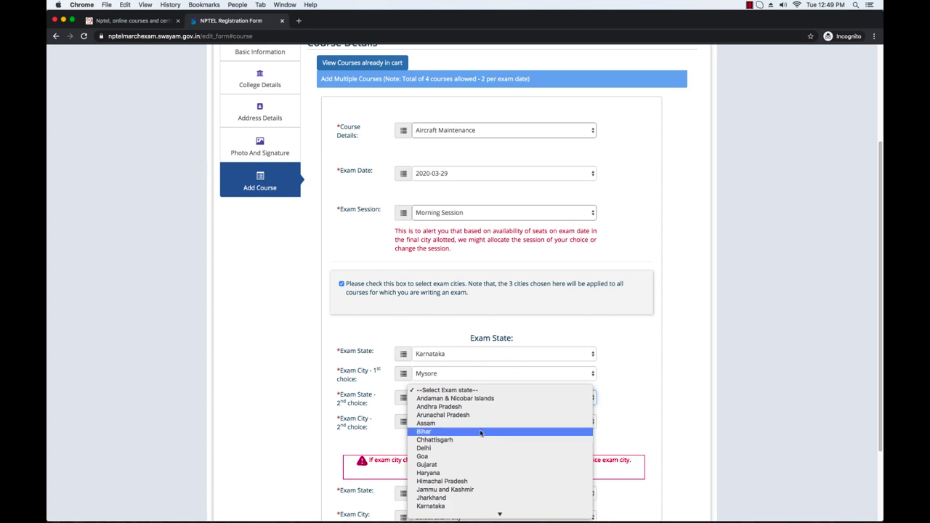
pyautogui.click(429, 508)
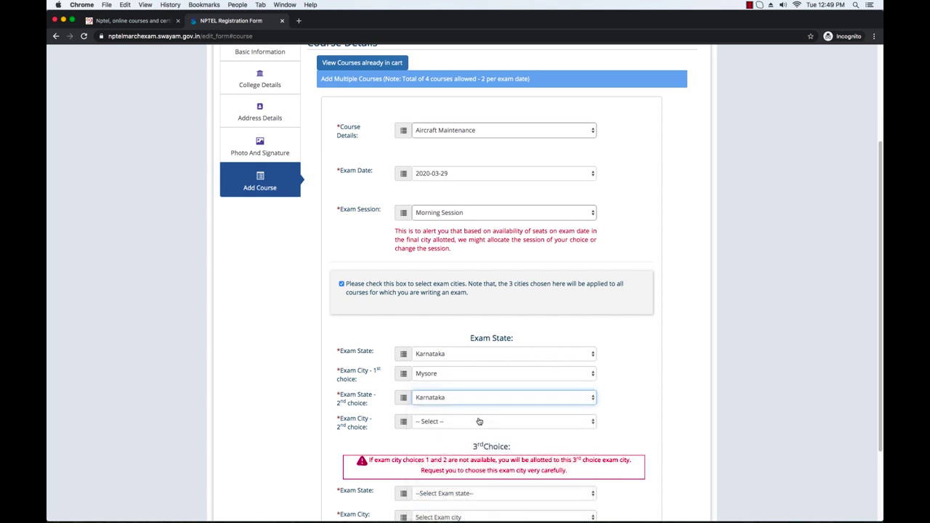
pyautogui.click(590, 424)
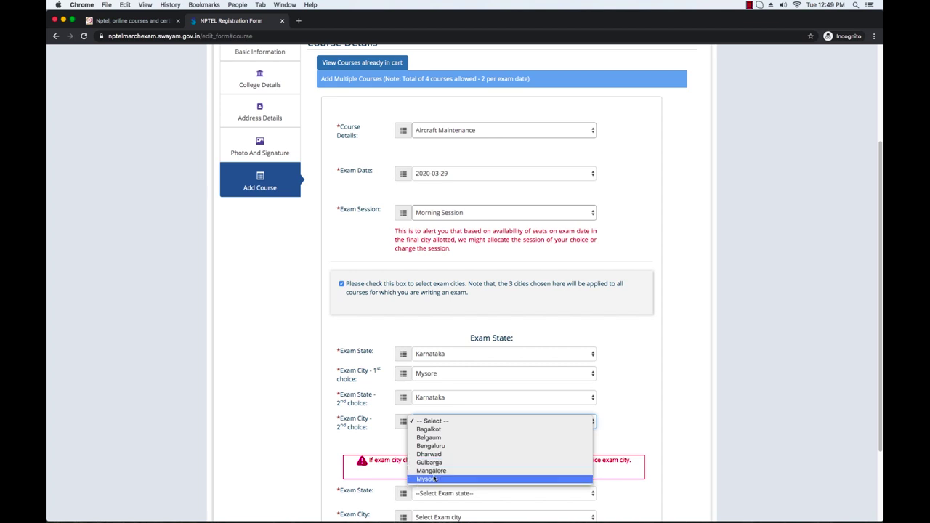
pyautogui.click(455, 447)
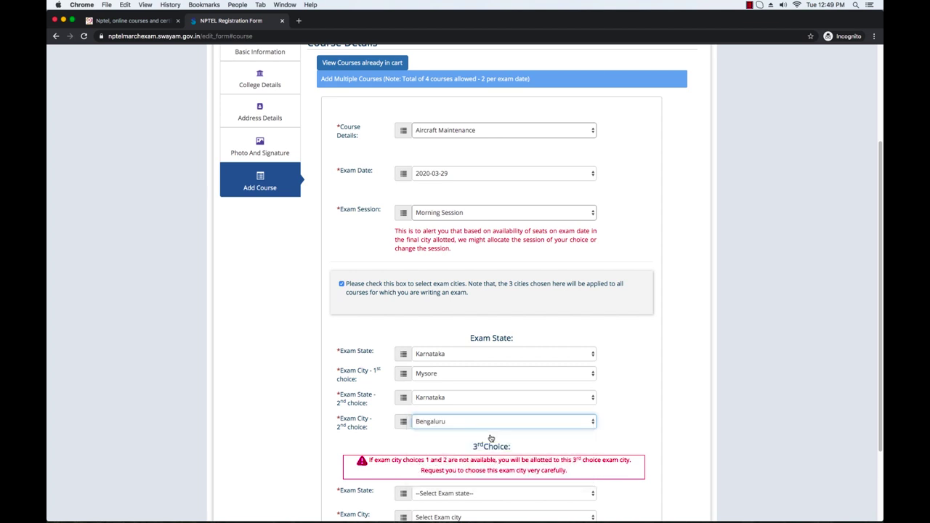
pyautogui.scroll(2, 428, 418)
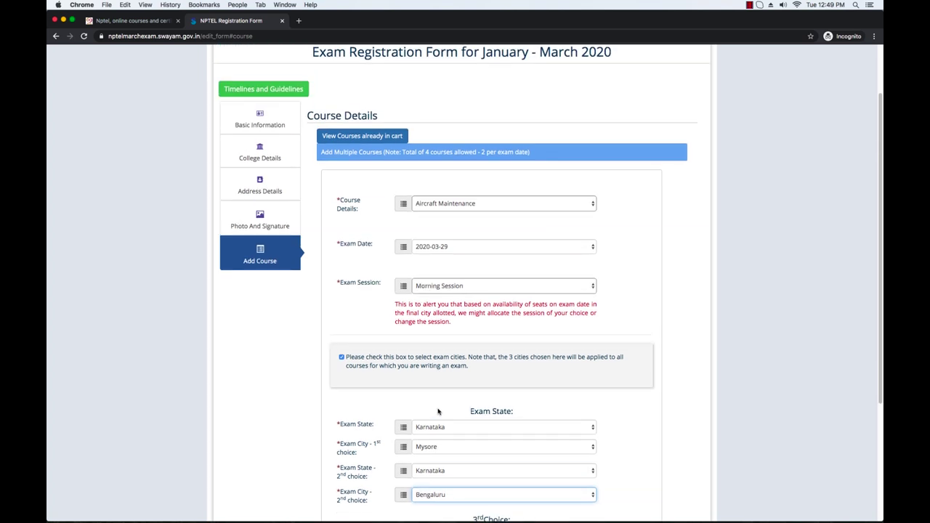
pyautogui.scroll(-5, 501, 292)
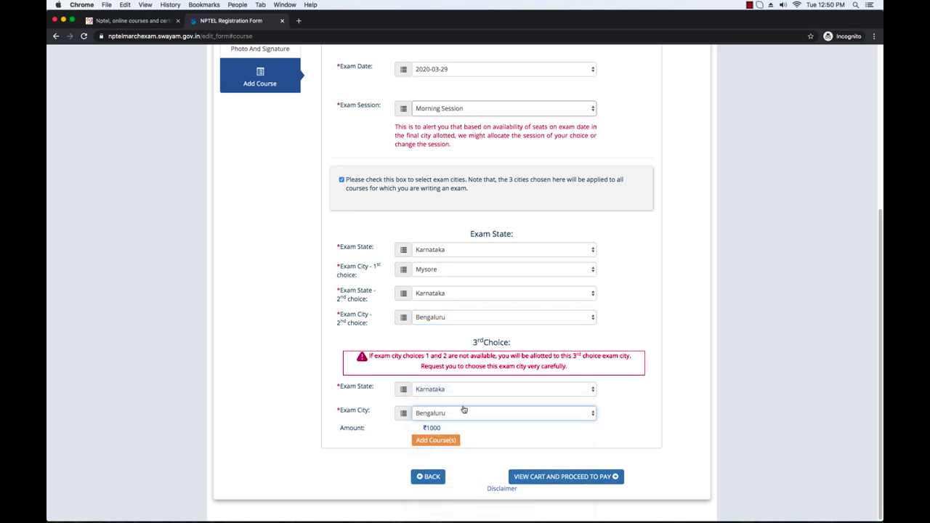
pyautogui.scroll(1, 464, 409)
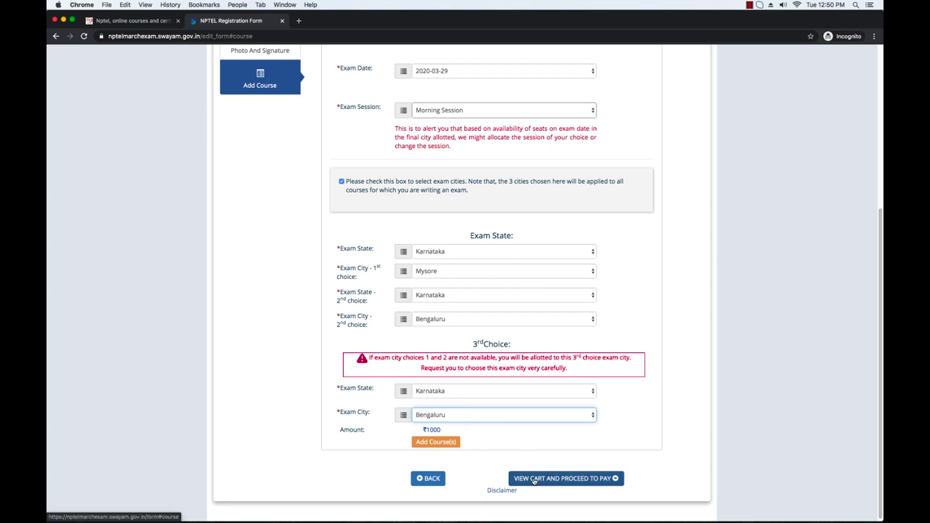
# Step: Add Aircraft Maintenance to the cart, check it in the unpaid list, and return to add another course
pyautogui.click(439, 442)
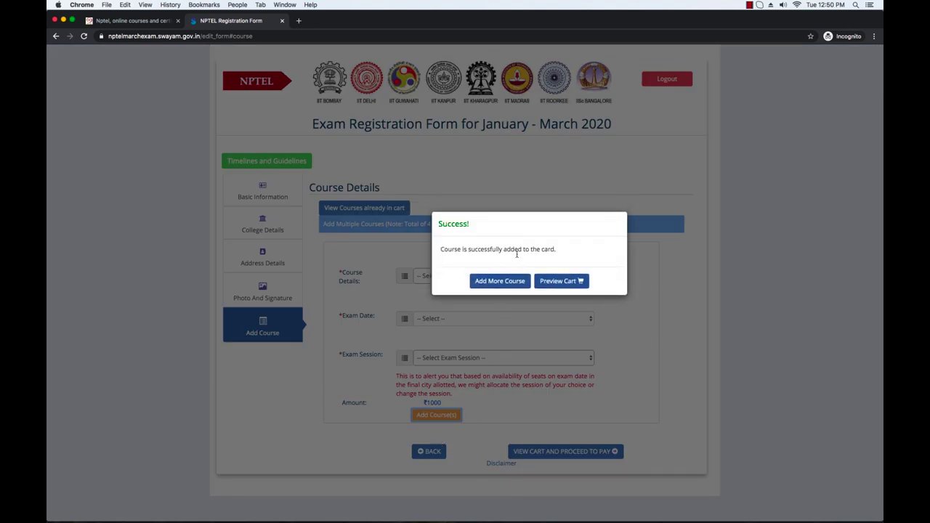
pyautogui.click(560, 282)
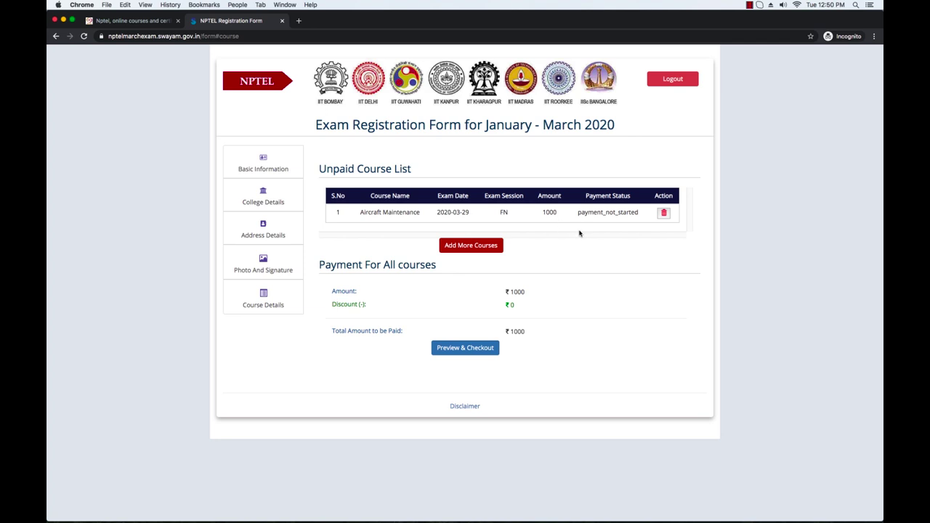
pyautogui.click(468, 246)
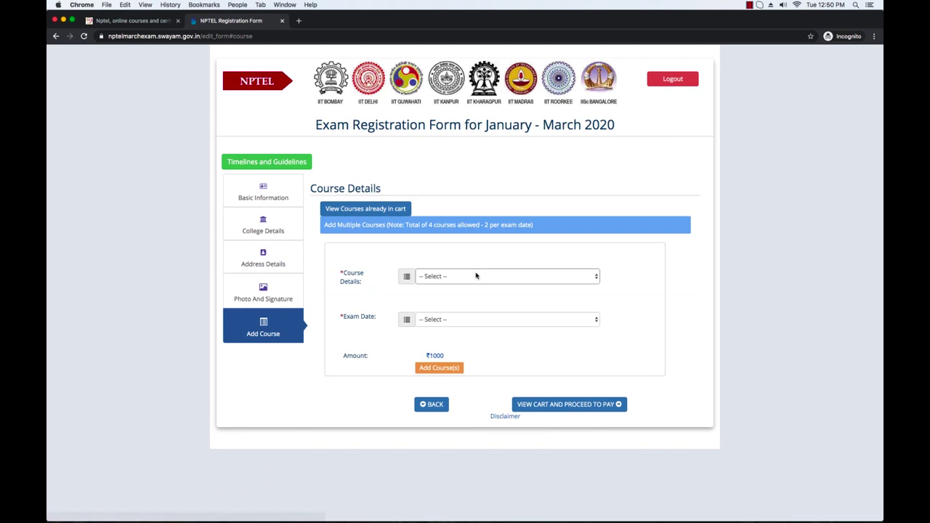
# Step: Pick A brief course on Superconductivity after Aircraft Maintenance is rejected as a duplicate
pyautogui.click(511, 276)
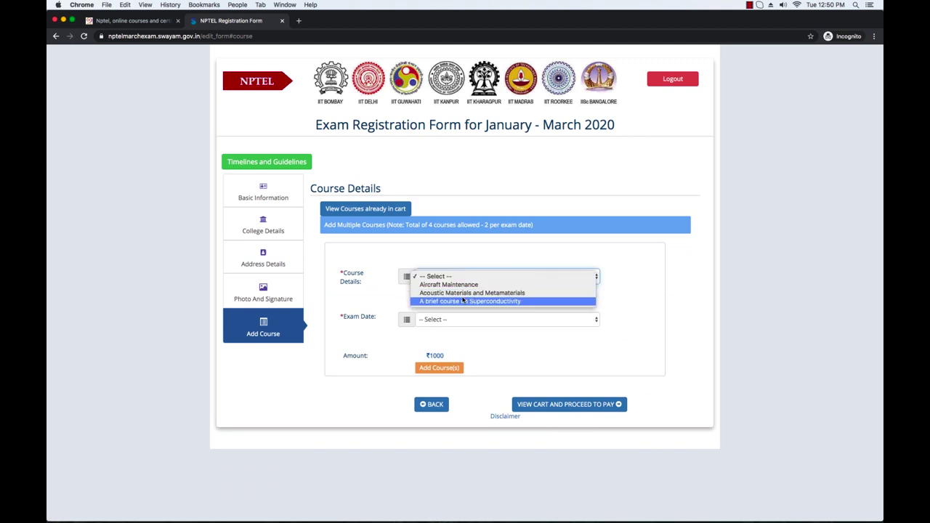
pyautogui.click(449, 285)
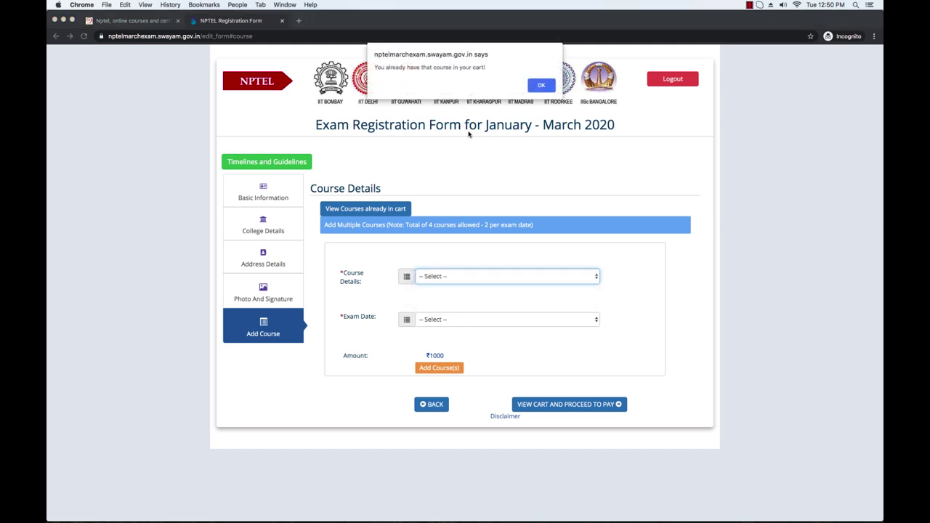
pyautogui.click(539, 87)
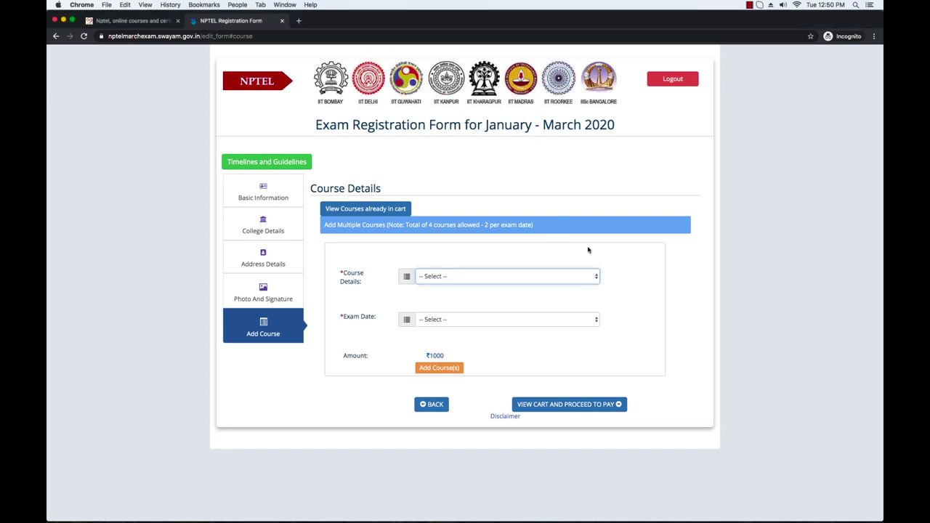
pyautogui.click(593, 276)
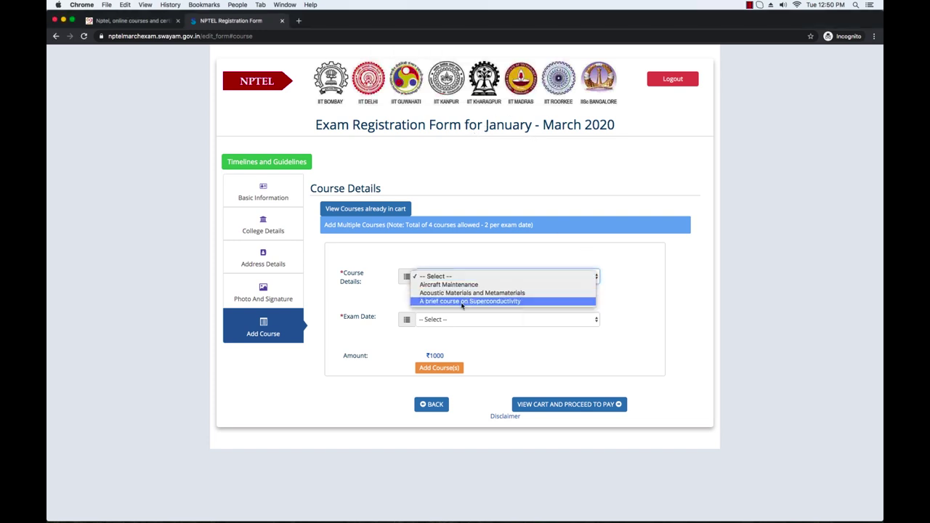
pyautogui.click(471, 301)
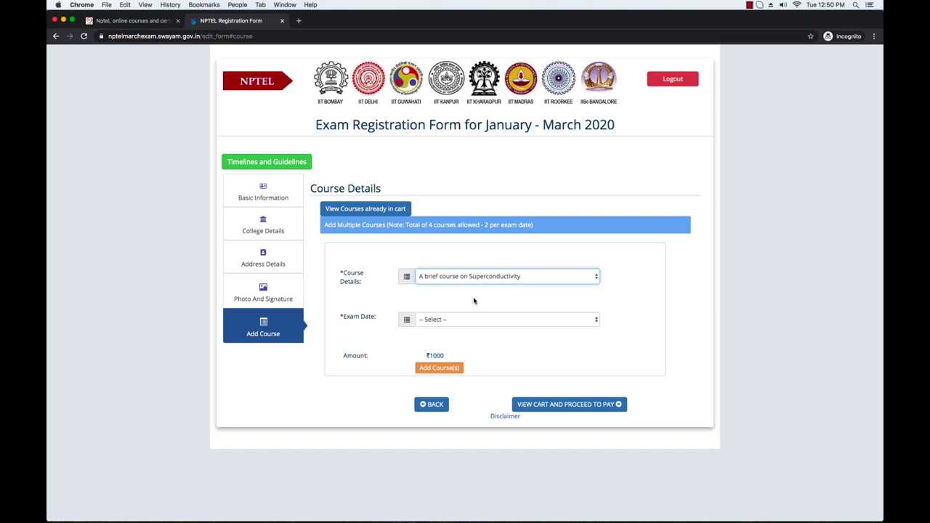
# Step: Set exam date 2020-03-29 with Evening Session, since Morning is full, and enable exam cities
pyautogui.click(589, 320)
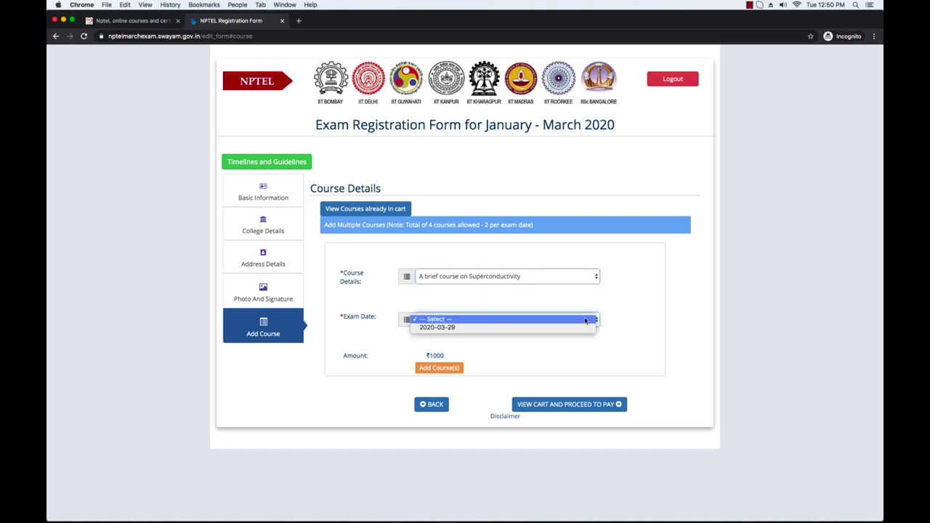
pyautogui.click(461, 328)
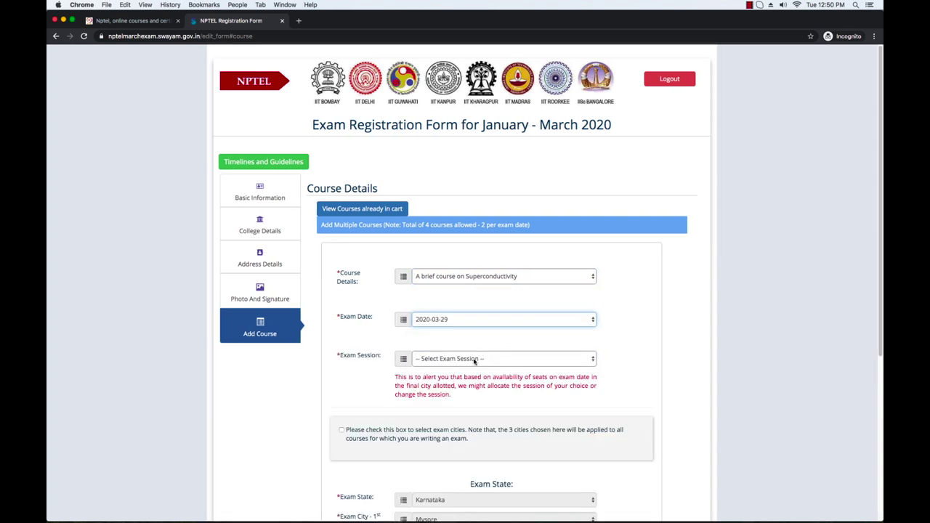
pyautogui.click(499, 362)
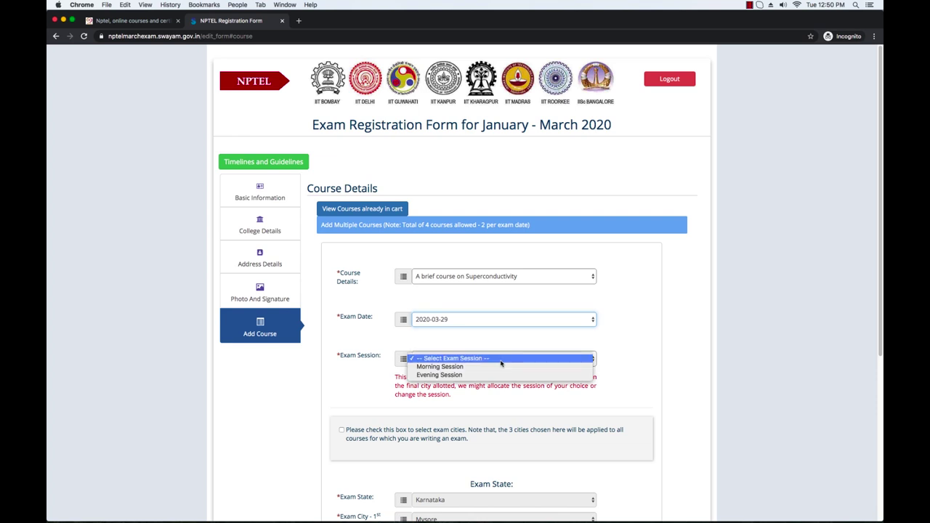
pyautogui.click(451, 367)
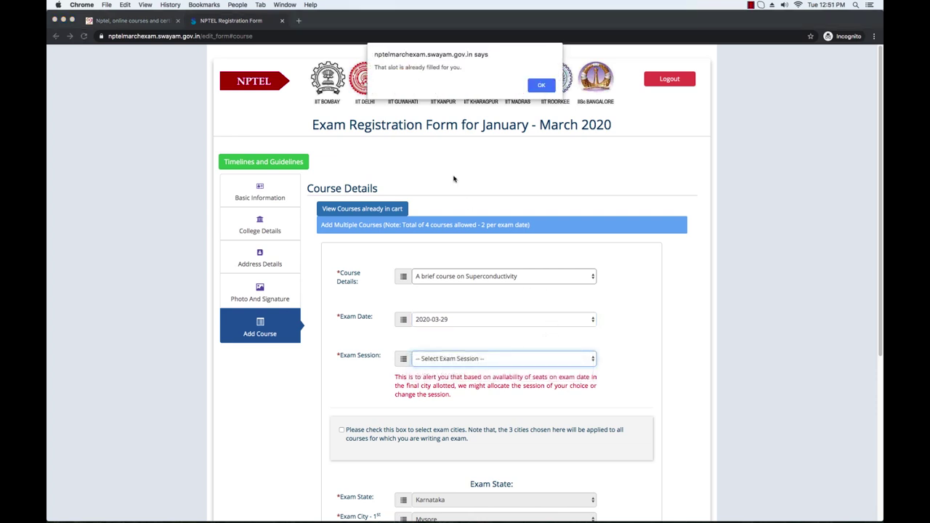
pyautogui.click(536, 86)
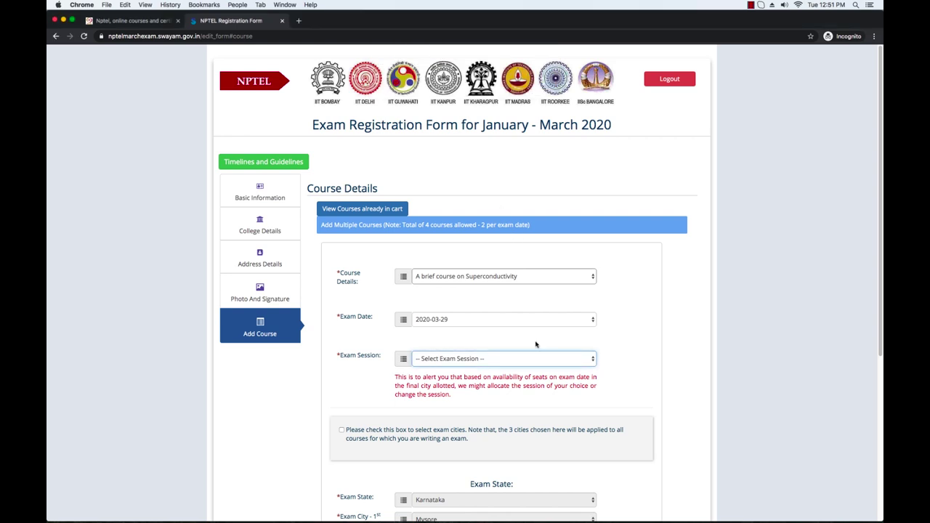
pyautogui.click(574, 363)
pyautogui.click(494, 377)
pyautogui.click(341, 430)
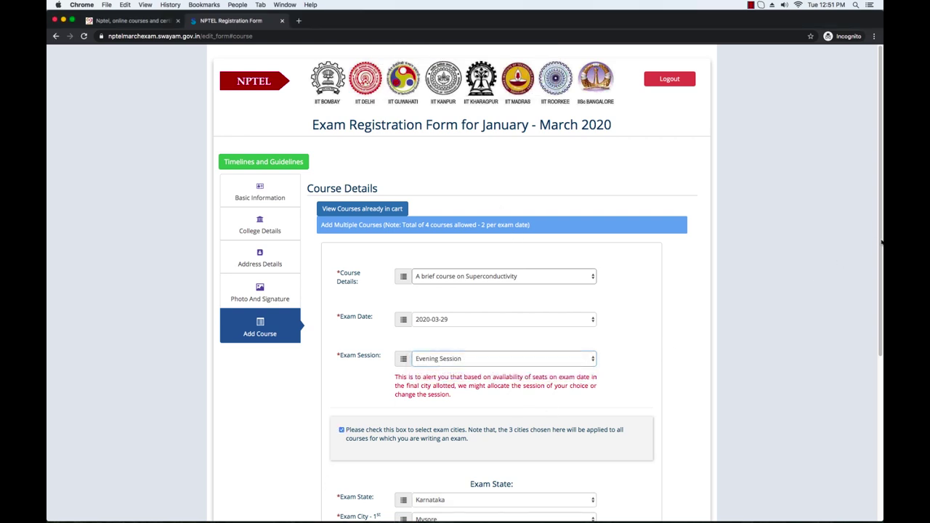
pyautogui.scroll(-5, 430, 344)
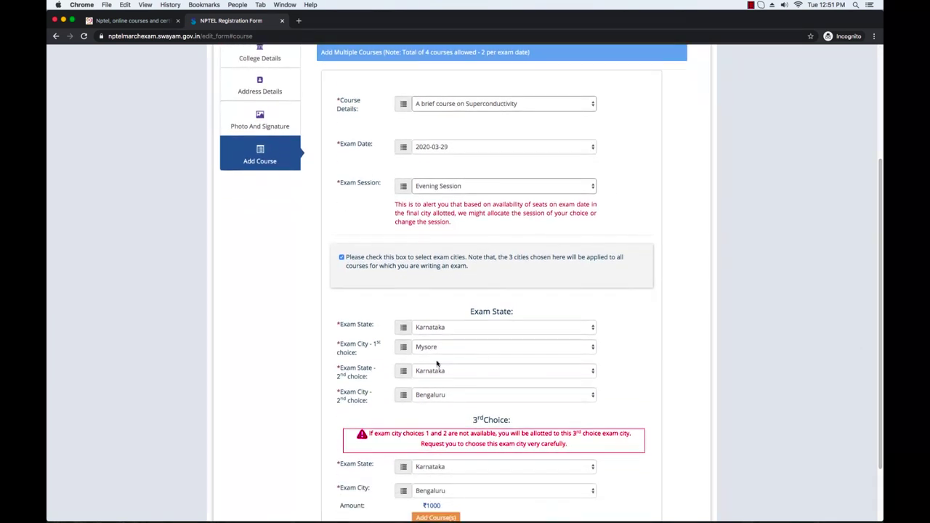
pyautogui.scroll(1, 523, 349)
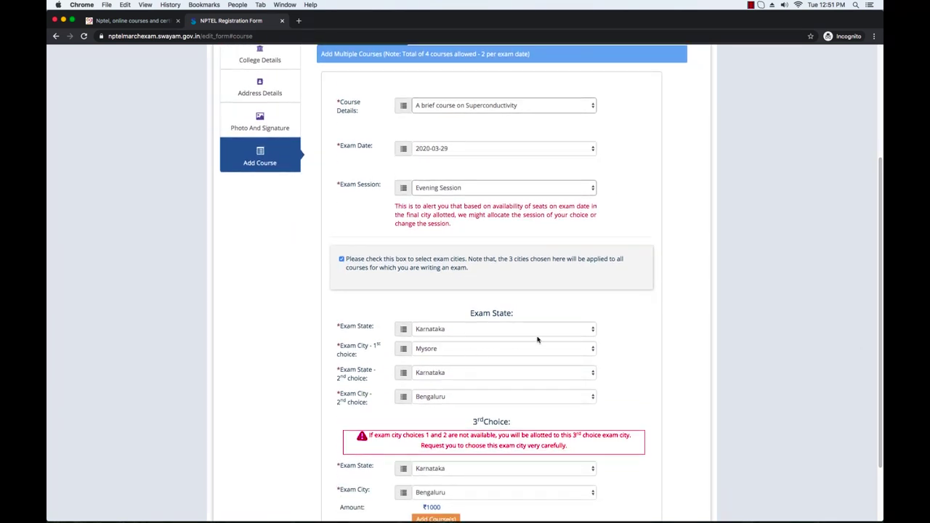
pyautogui.scroll(-2, 506, 287)
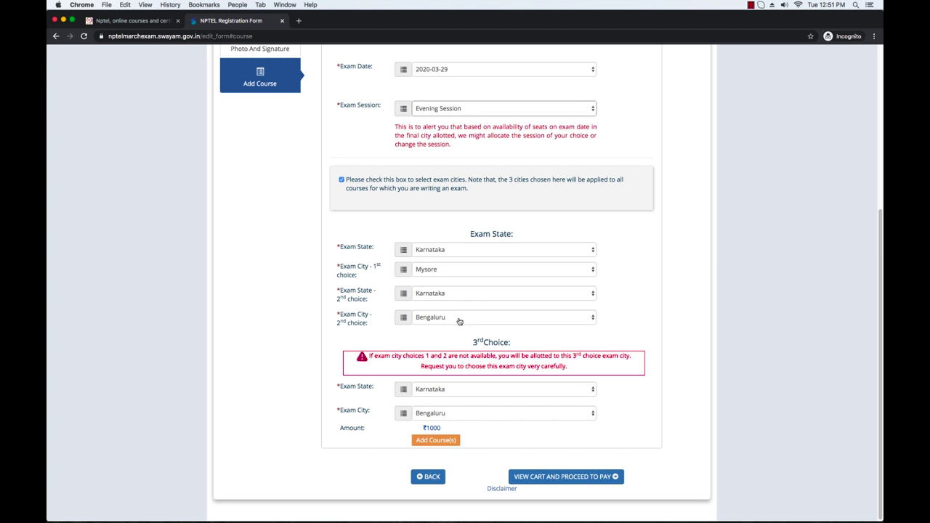
# Step: Add the Superconductivity course, view the cart, and review the ₹2000 checkout preview of both courses
pyautogui.click(444, 441)
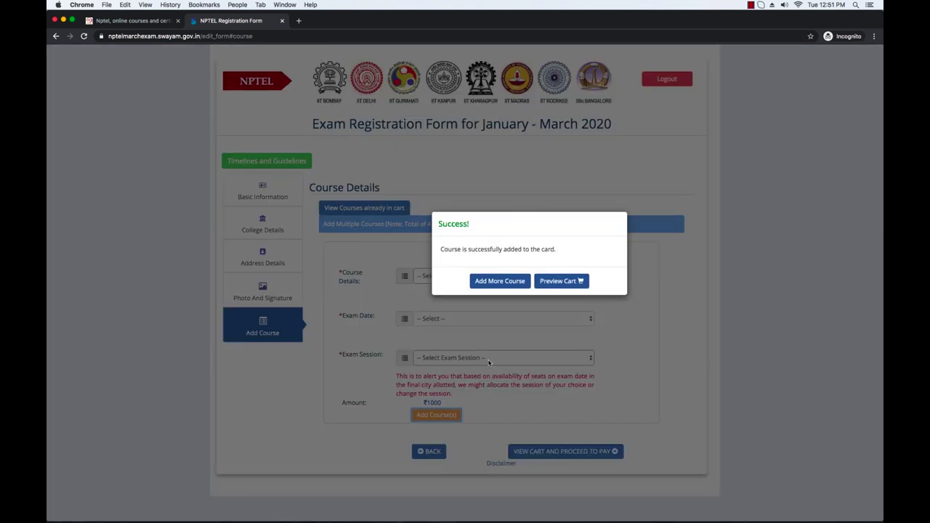
pyautogui.click(545, 282)
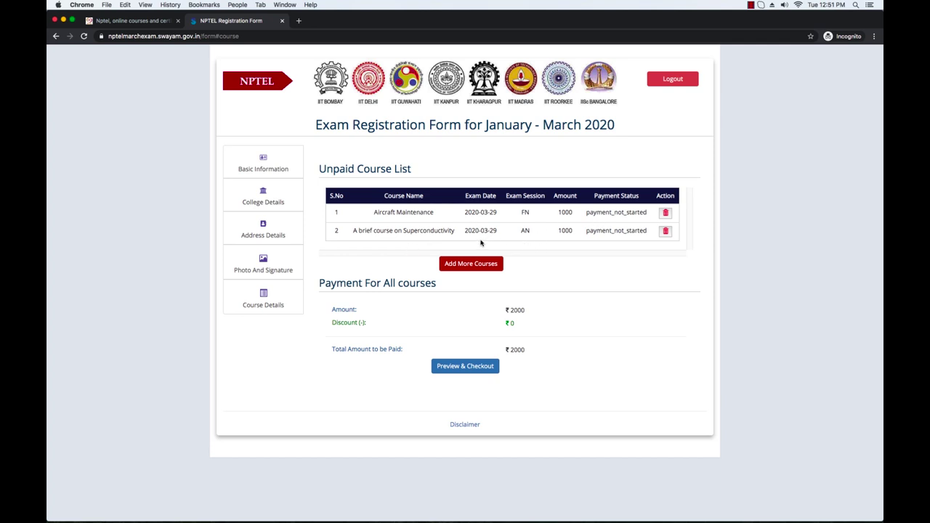
pyautogui.click(464, 366)
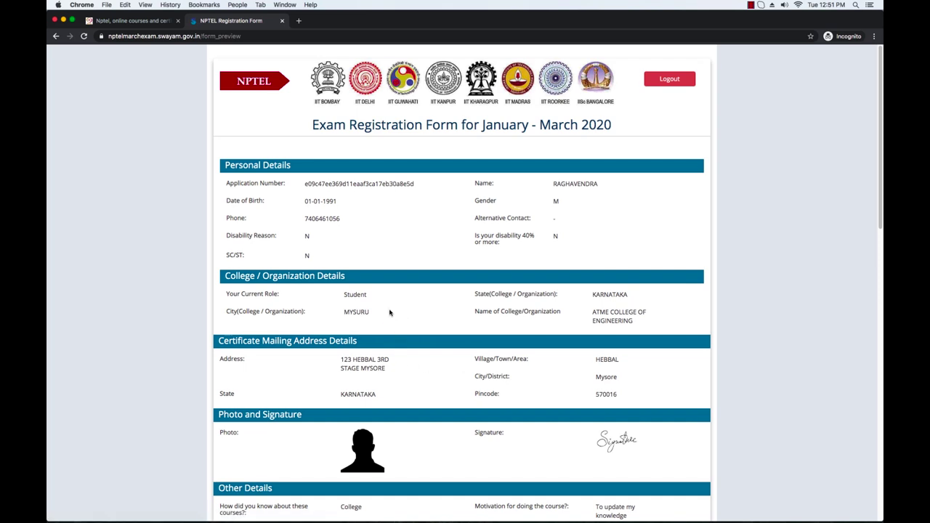
pyautogui.scroll(-1, 440, 299)
pyautogui.scroll(1, 441, 299)
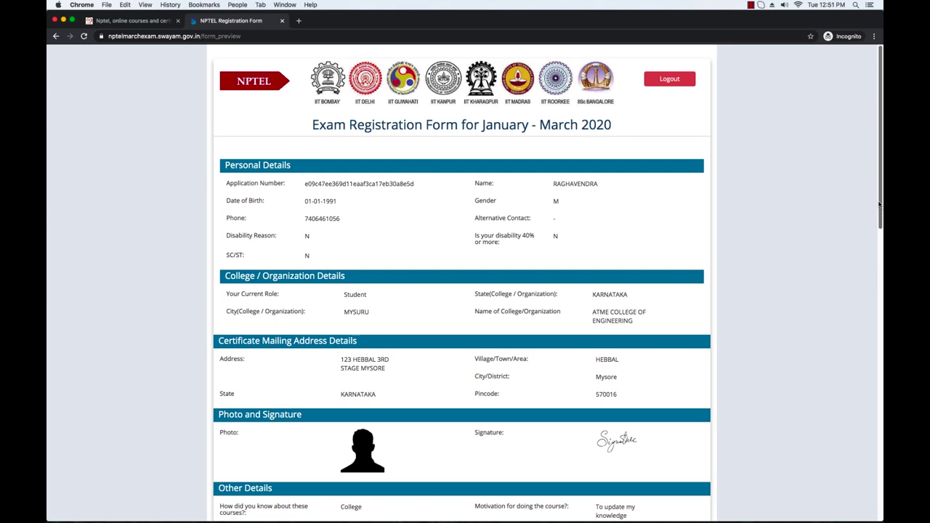
pyautogui.moveTo(881, 208)
pyautogui.mouseDown()
pyautogui.moveTo(882, 456)
pyautogui.moveTo(881, 196)
pyautogui.mouseUp()
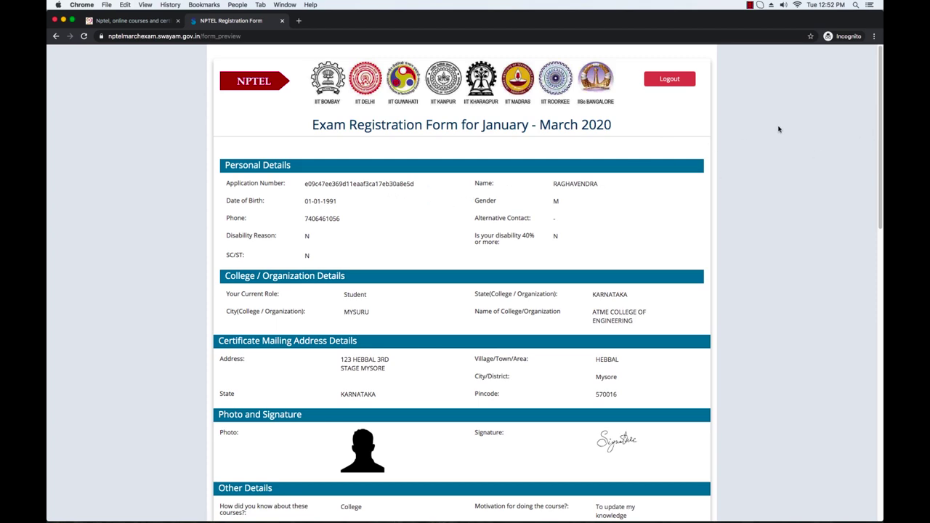
pyautogui.moveTo(881, 160); pyautogui.dragTo(880, 446)
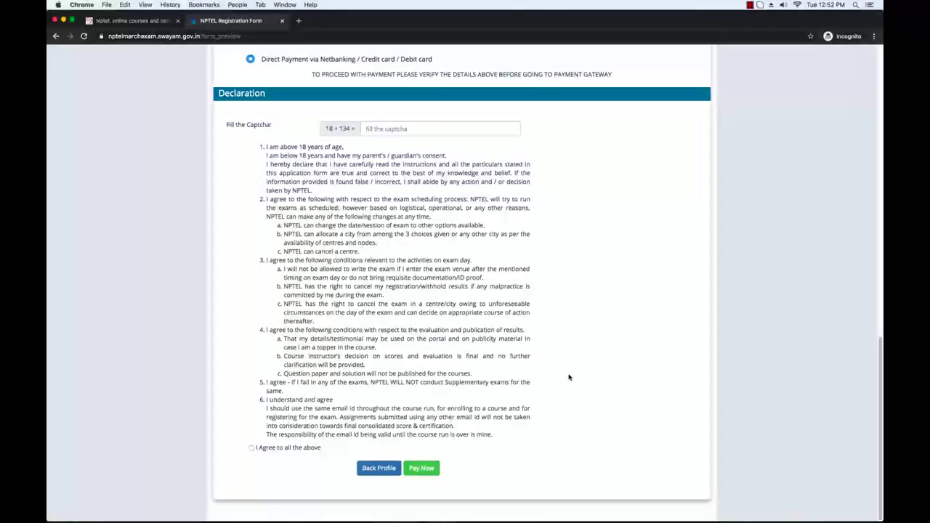
# Step: Enter the captcha sum, tick 'I Agree to all the above', and confirm Pay Now
pyautogui.click(398, 129)
pyautogui.write('152')
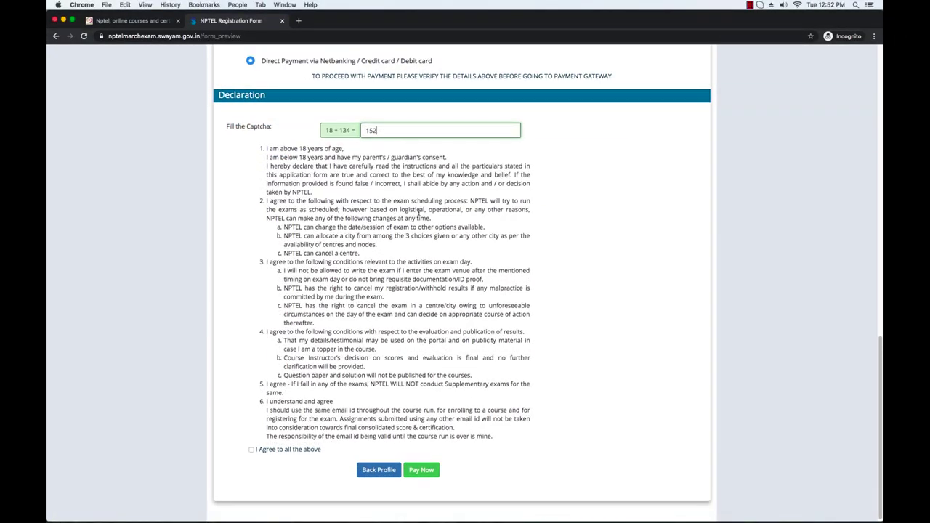
pyautogui.click(294, 449)
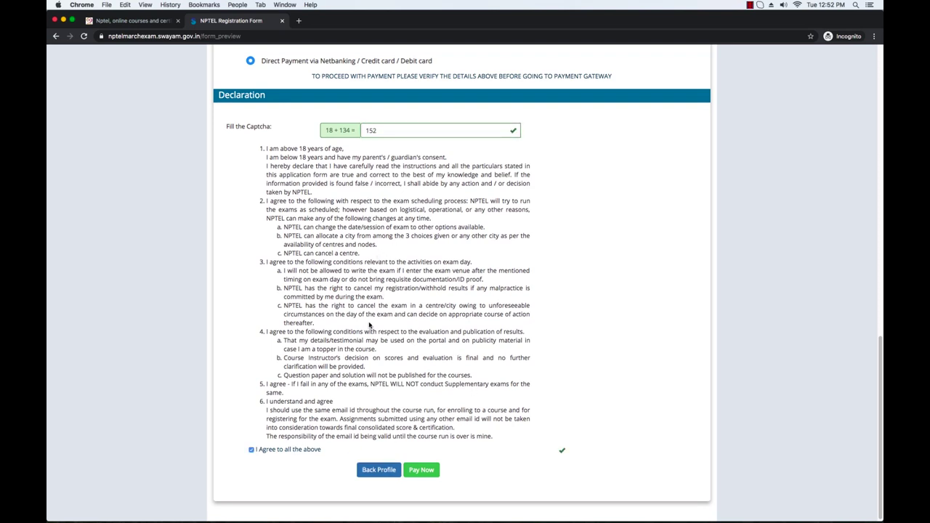
pyautogui.click(418, 472)
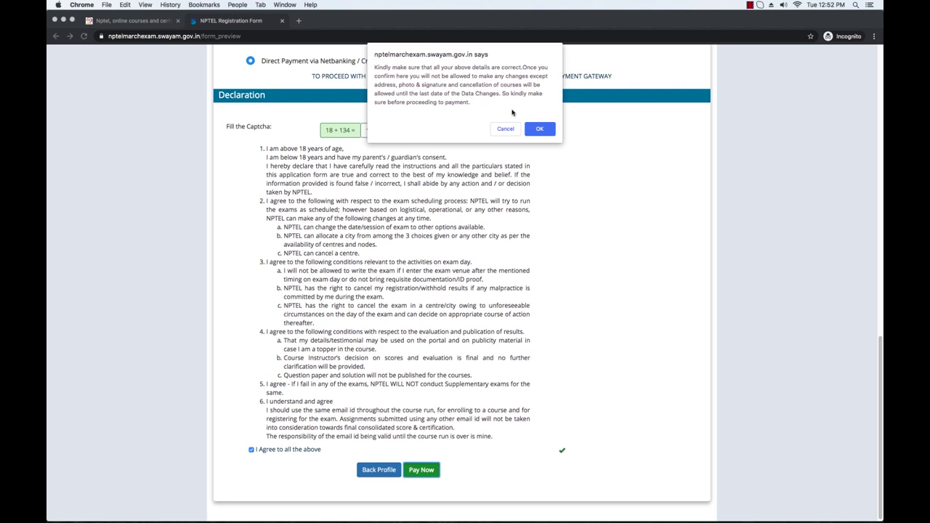
pyautogui.click(537, 129)
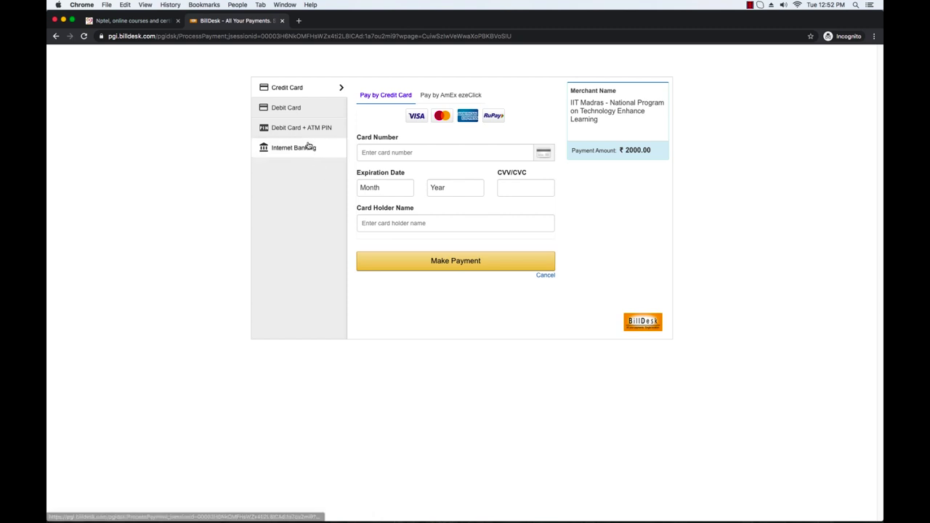
# Step: Look through the Debit Card, ATM PIN, Internet Banking and Credit Card options, settling on Debit Card
pyautogui.click(300, 109)
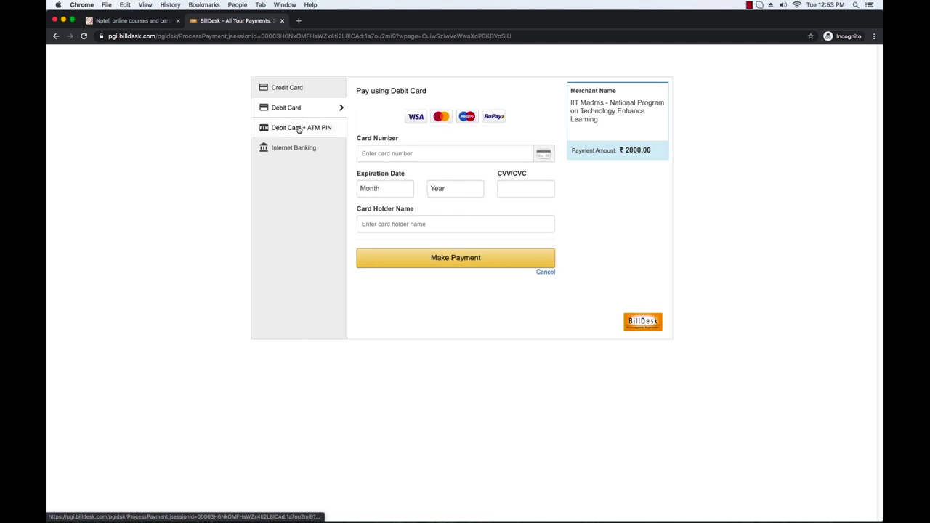
pyautogui.click(298, 128)
pyautogui.click(297, 149)
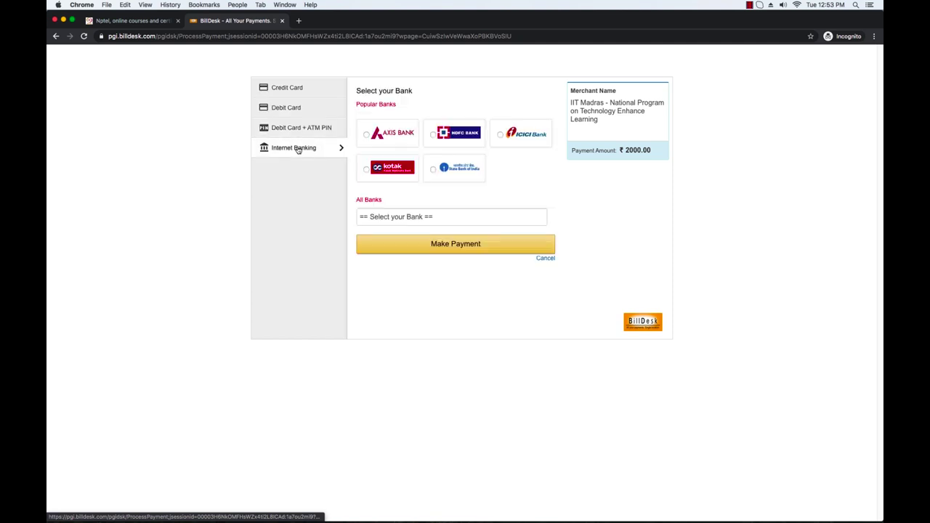
pyautogui.click(288, 91)
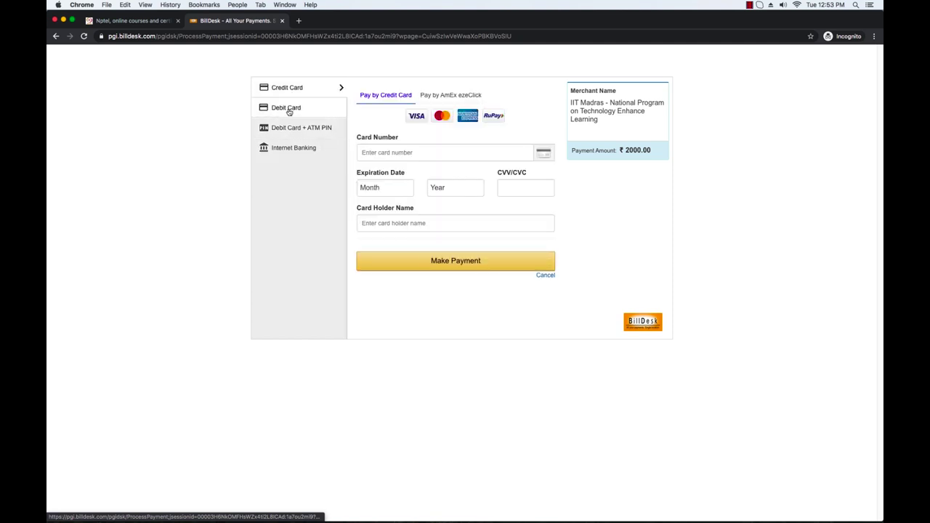
pyautogui.click(289, 112)
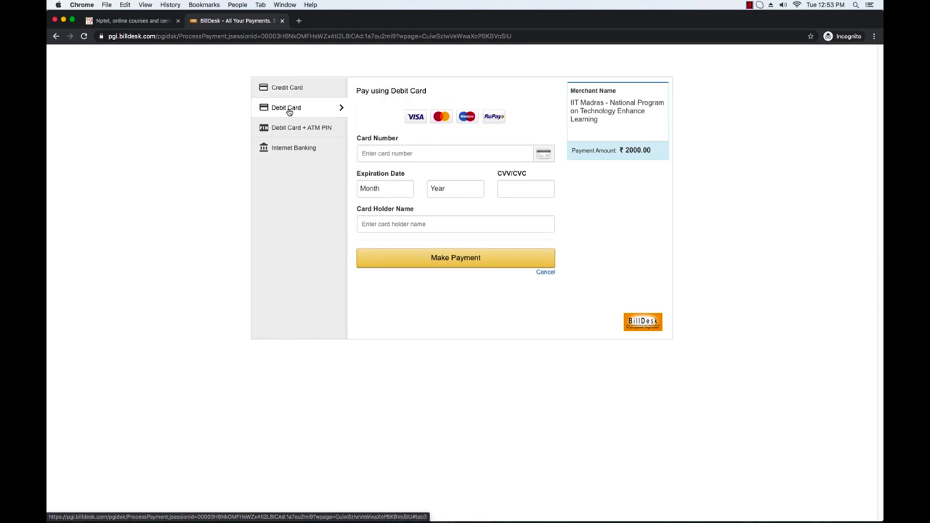